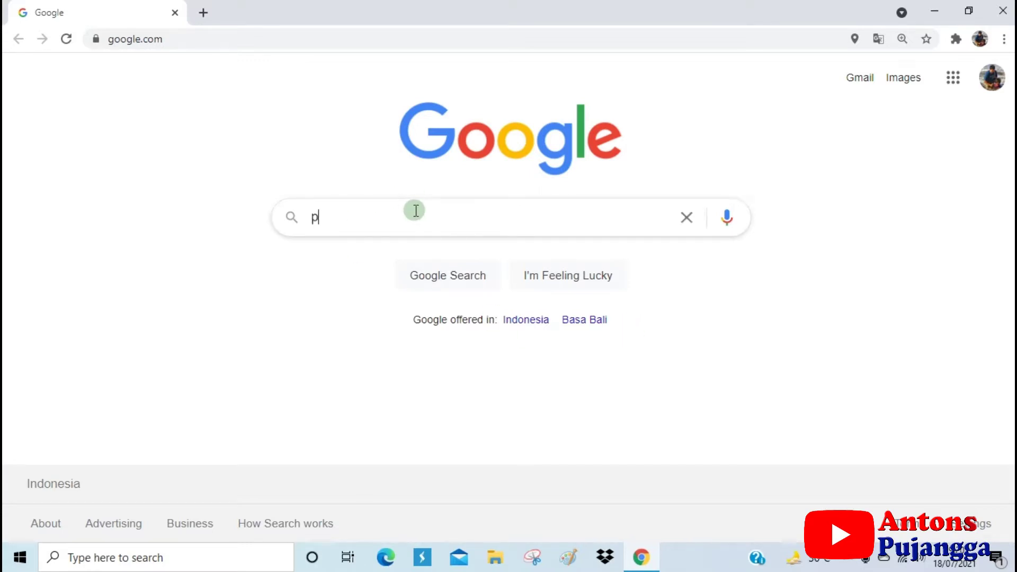
Search Google for "padlet adalah" and look through the results explaining what Padlet is
text(padalet ada)
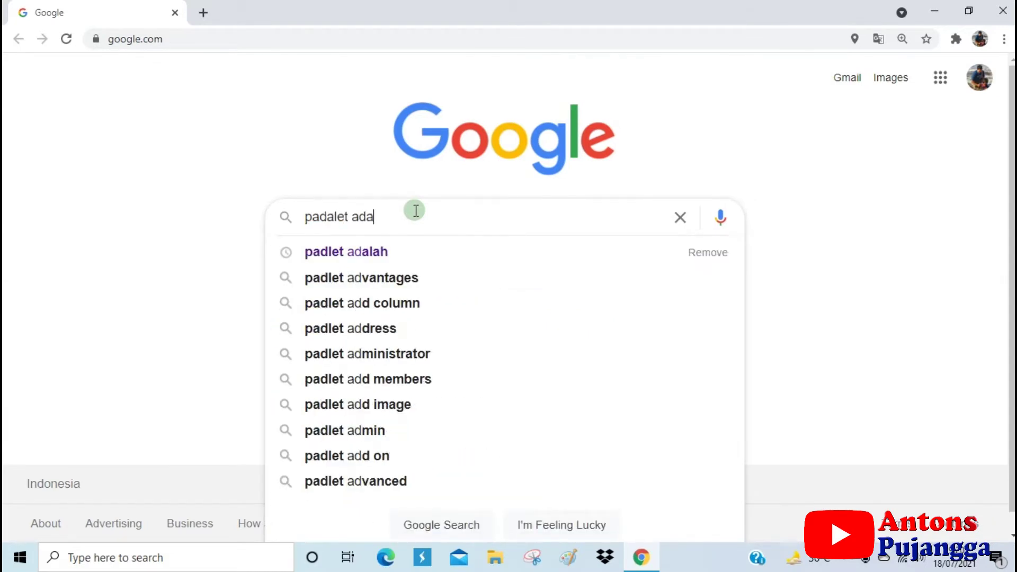
text(lah)
click(374, 250)
scroll(392, 233, down, 5)
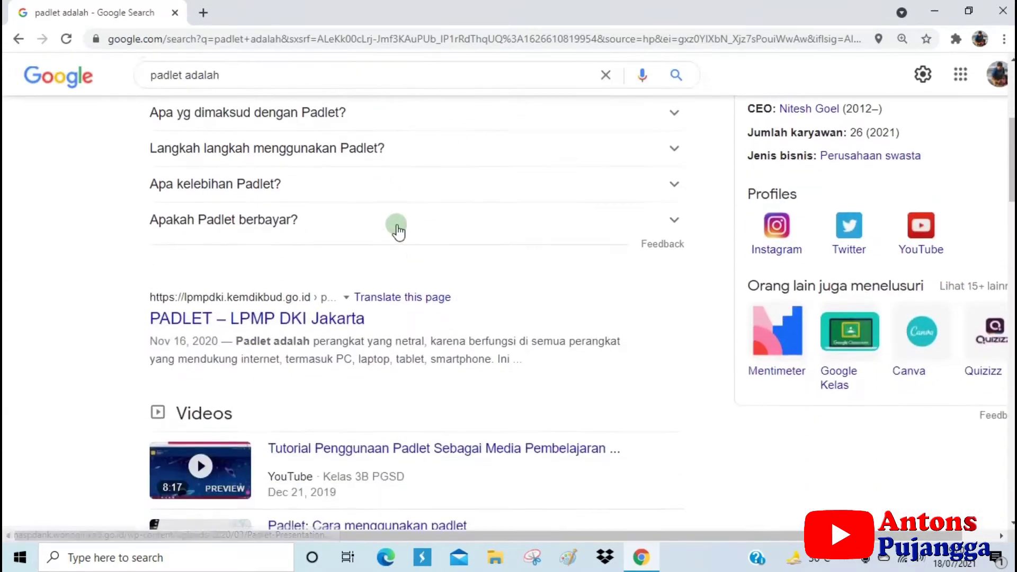
scroll(397, 232, down, 12)
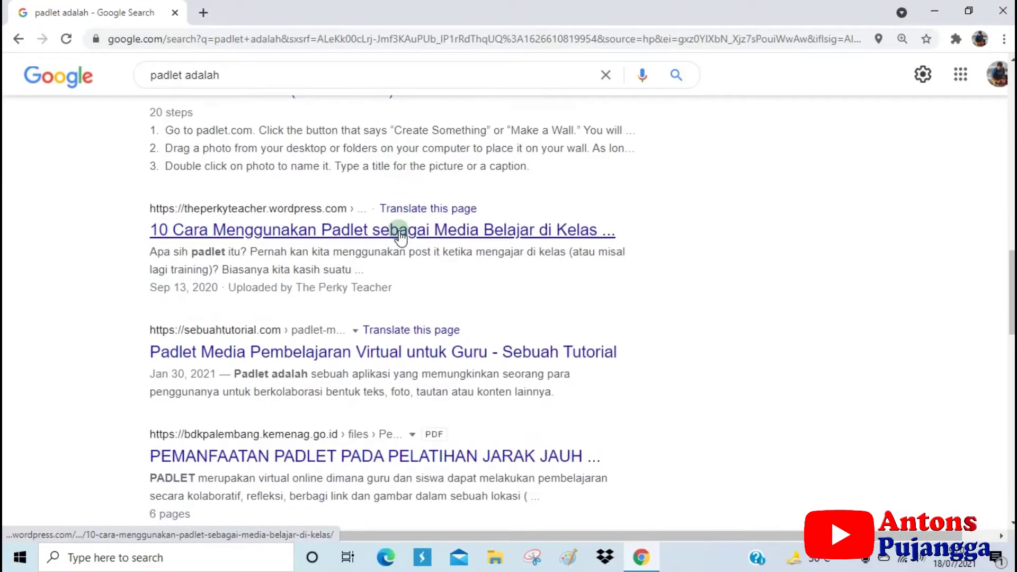
scroll(400, 237, down, 1)
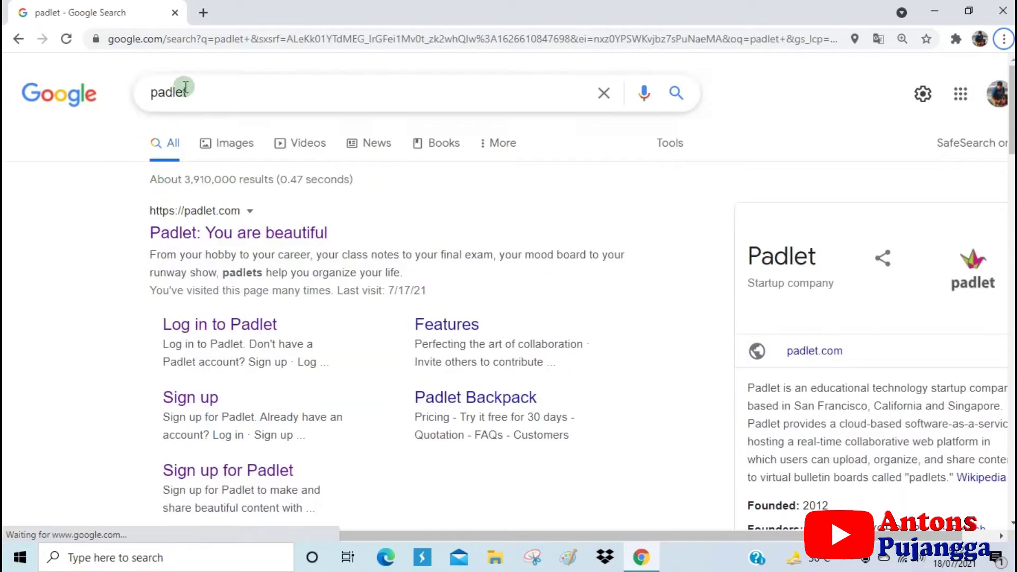
Open the existing padlet "REFLEKSI DARI LITERASI ATAU REFELEKSI KEGIATAN MPLS KE 4" and read through the students' posts
click(197, 97)
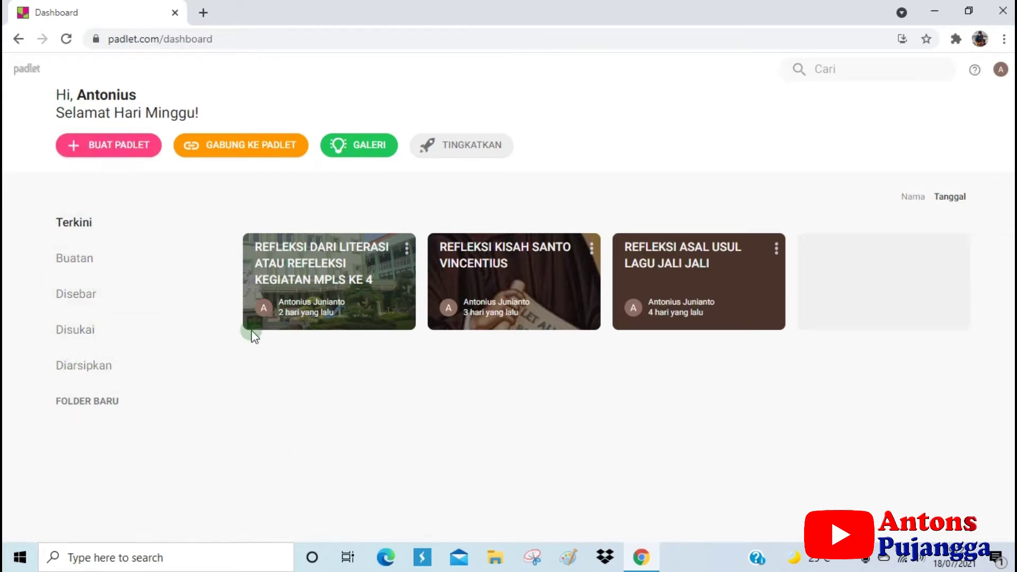
click(305, 283)
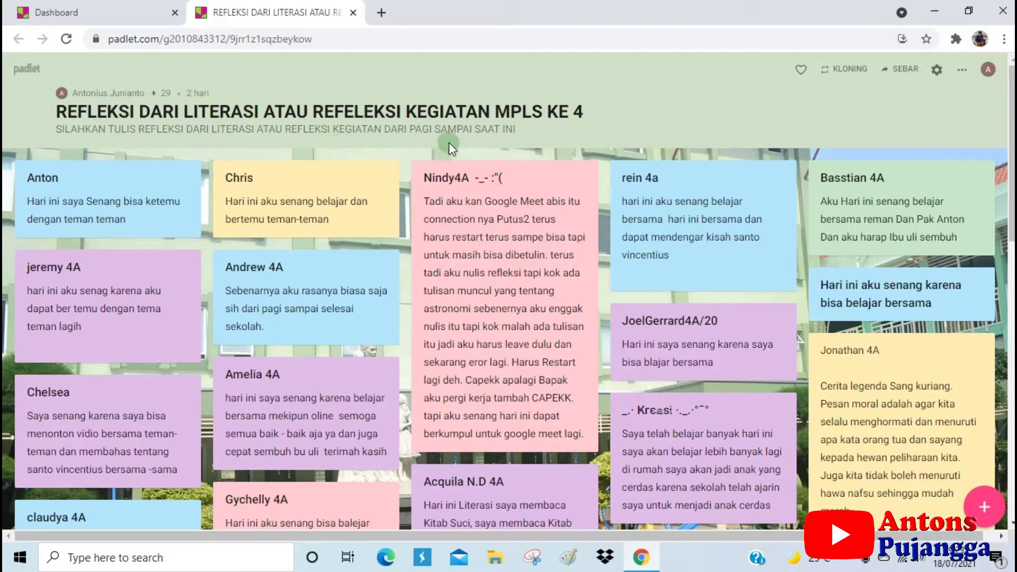
scroll(873, 209, down, 4)
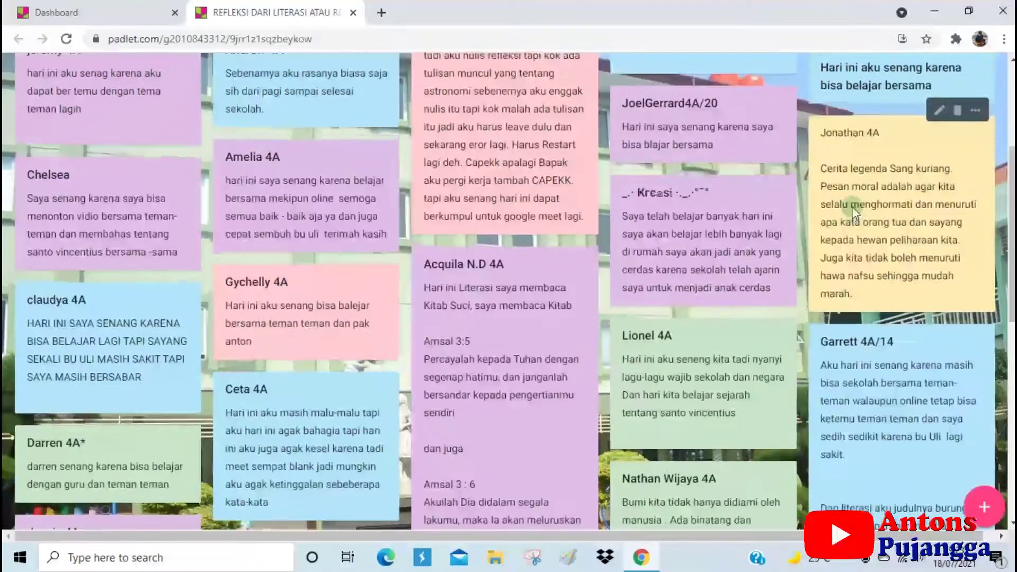
scroll(828, 167, up, 4)
scroll(178, 192, down, 4)
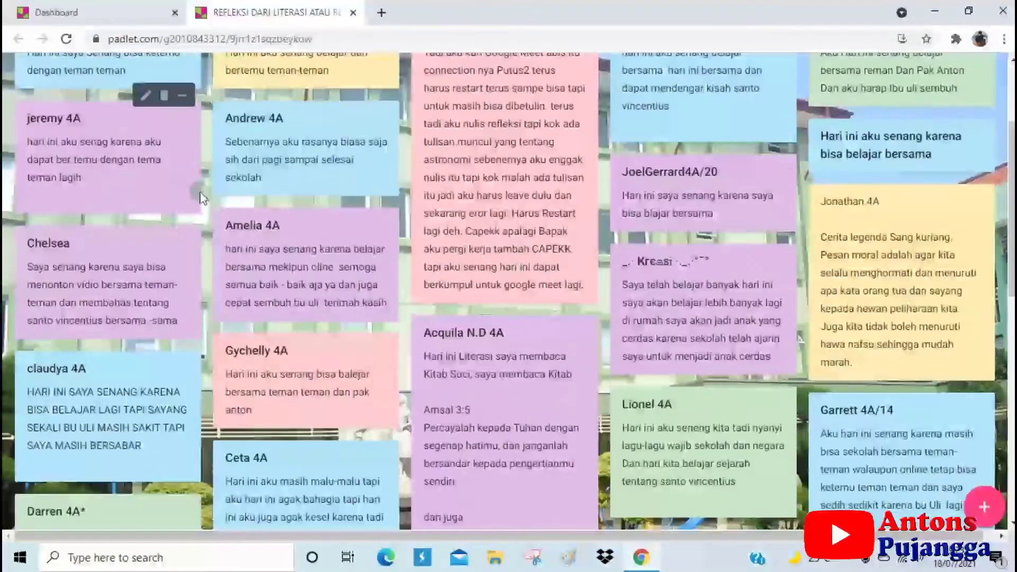
scroll(264, 225, down, 3)
scroll(723, 318, down, 5)
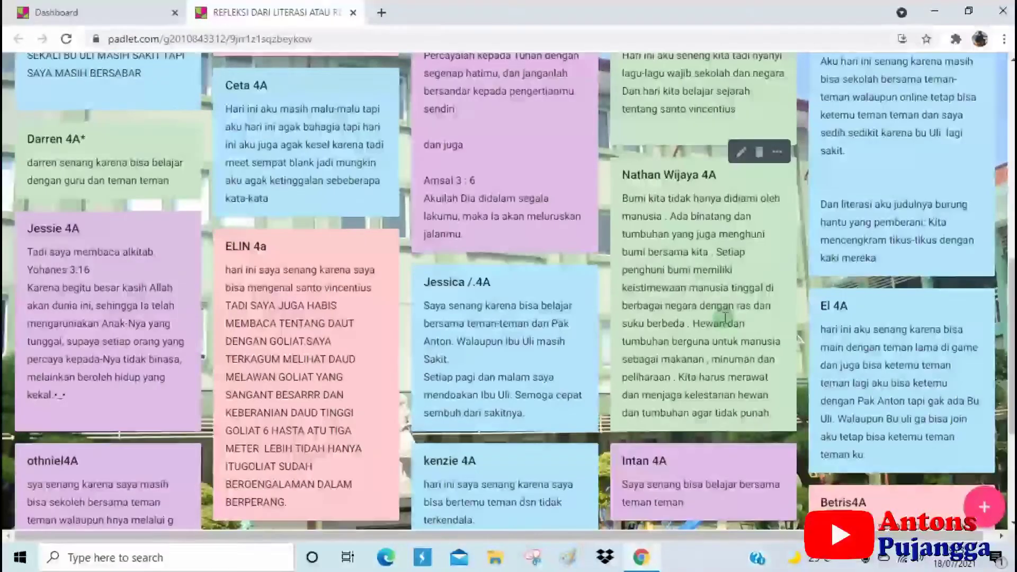
scroll(723, 318, down, 1)
scroll(695, 296, down, 3)
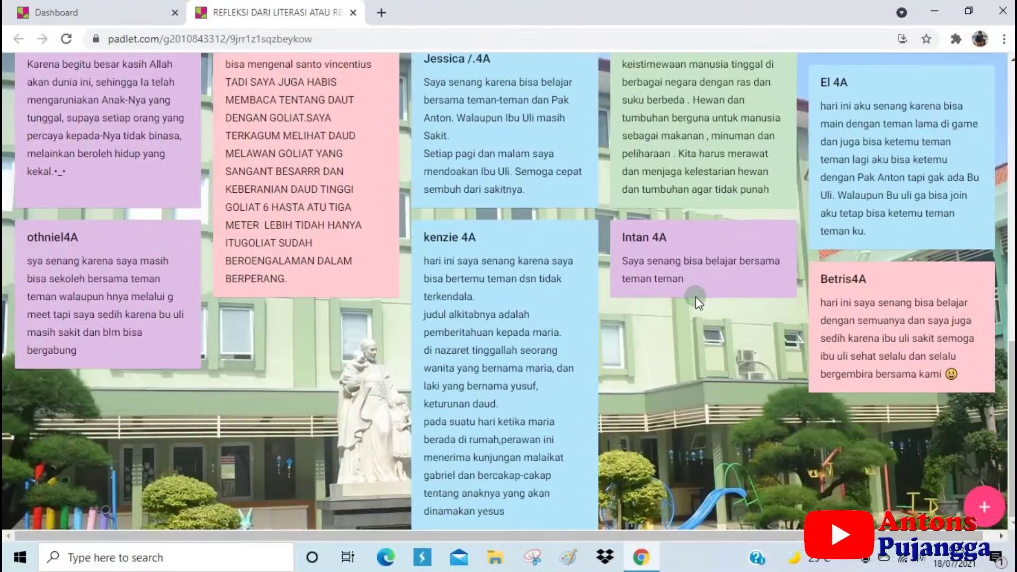
scroll(696, 297, up, 6)
scroll(701, 294, up, 9)
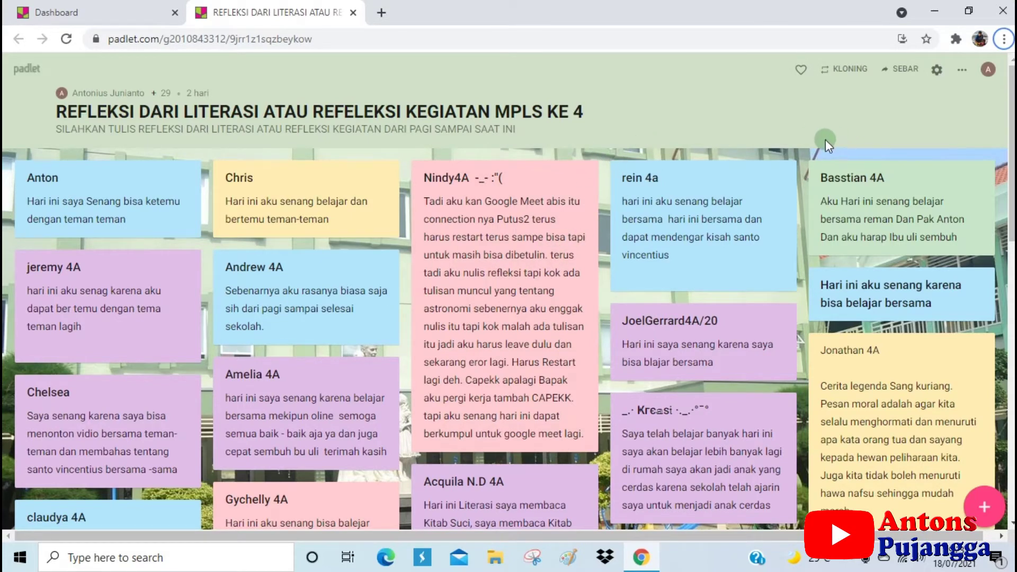
Open the Padlet website from the Google results for "padlet" and look over its home page
click(993, 76)
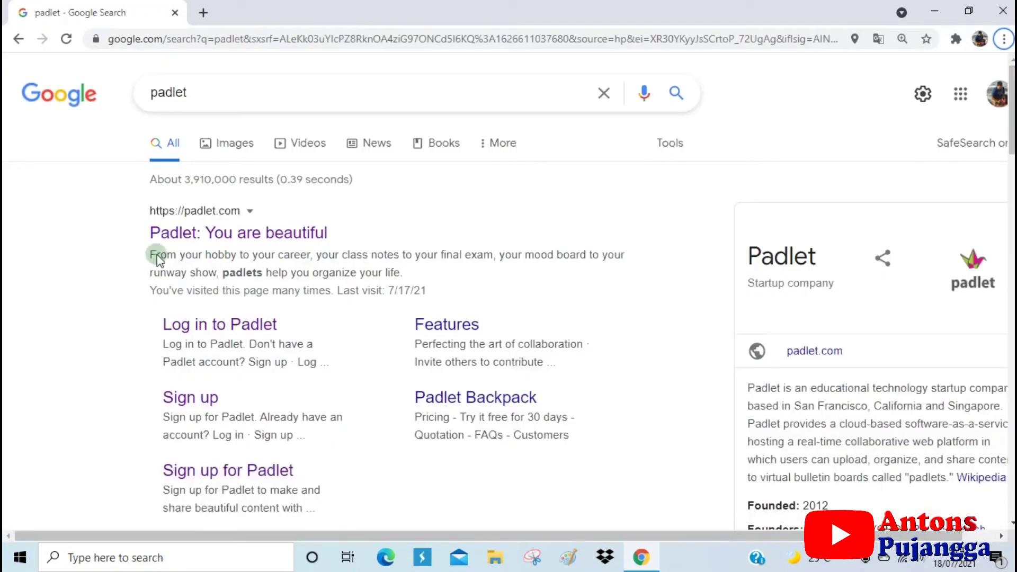
click(197, 233)
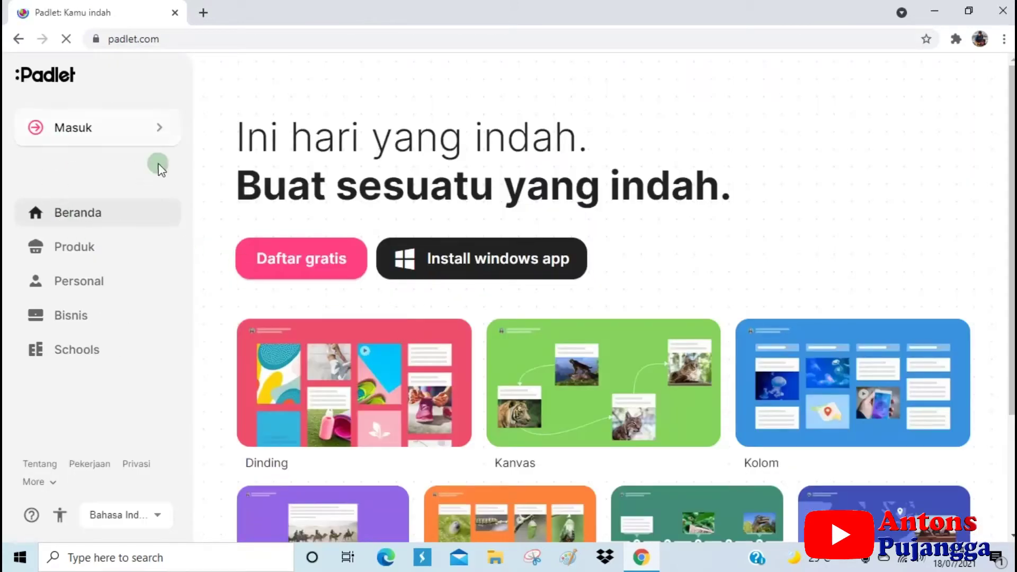
scroll(232, 208, down, 3)
scroll(236, 208, up, 3)
Sign up for Padlet with Google, choosing the teacher's education account
click(306, 261)
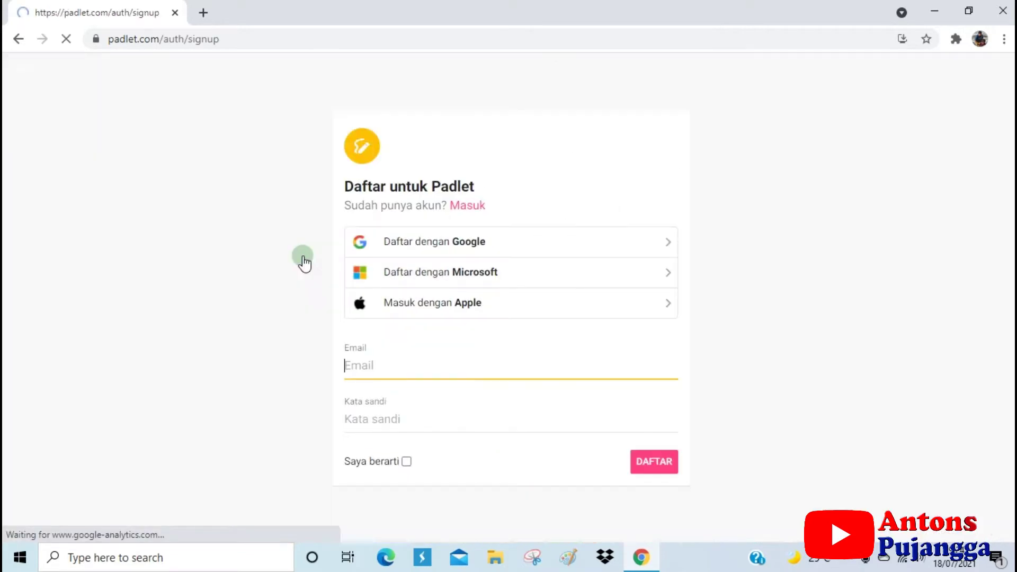
click(377, 245)
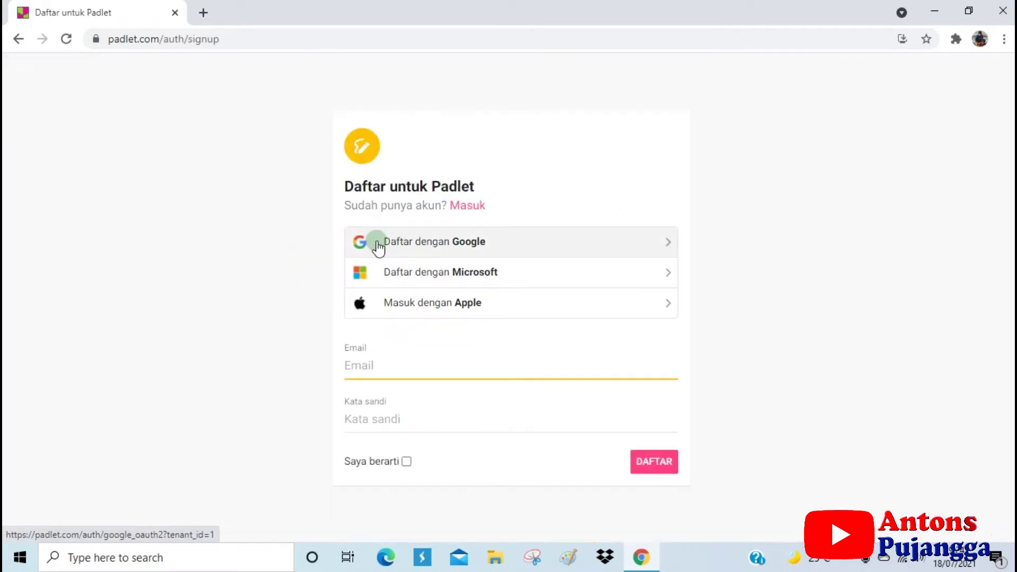
click(452, 250)
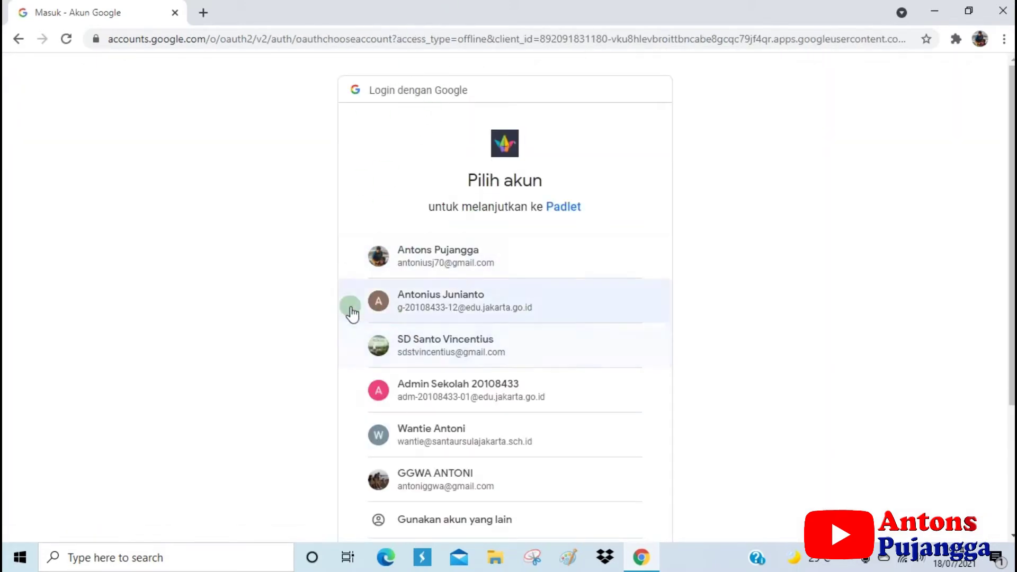
click(434, 306)
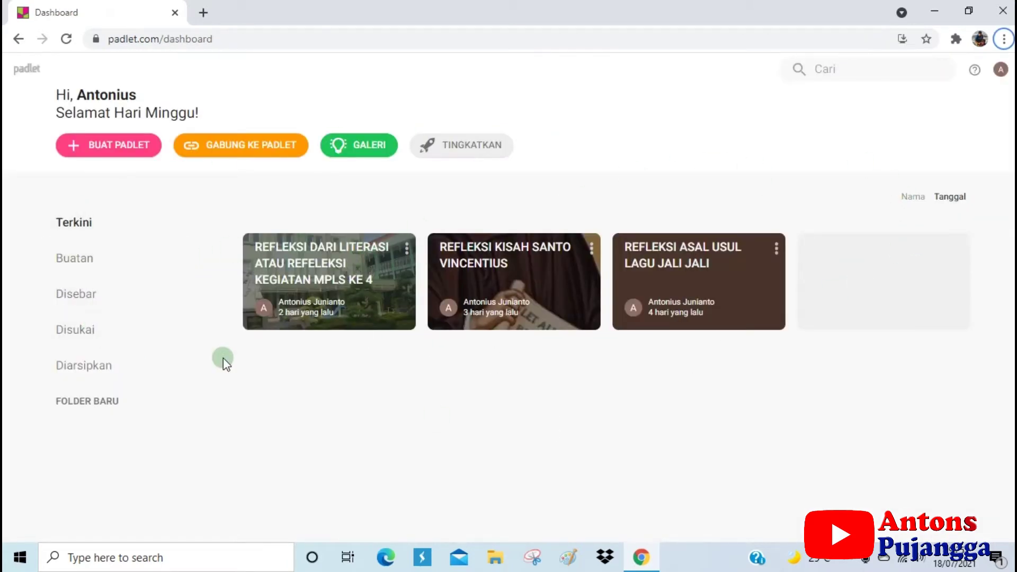
Create a new blank padlet with the Dinding layout
click(106, 154)
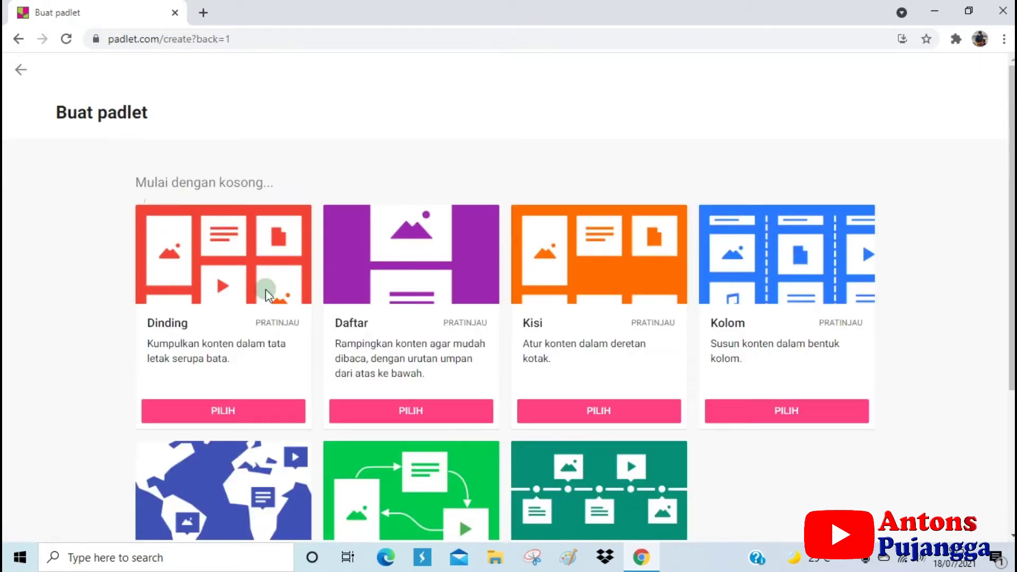
scroll(772, 352, down, 4)
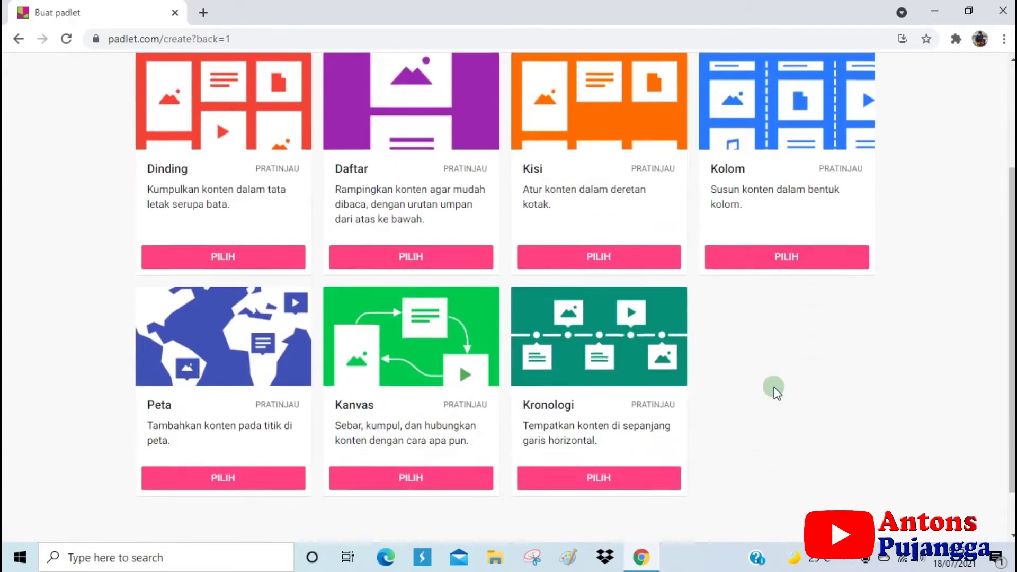
scroll(748, 419, up, 3)
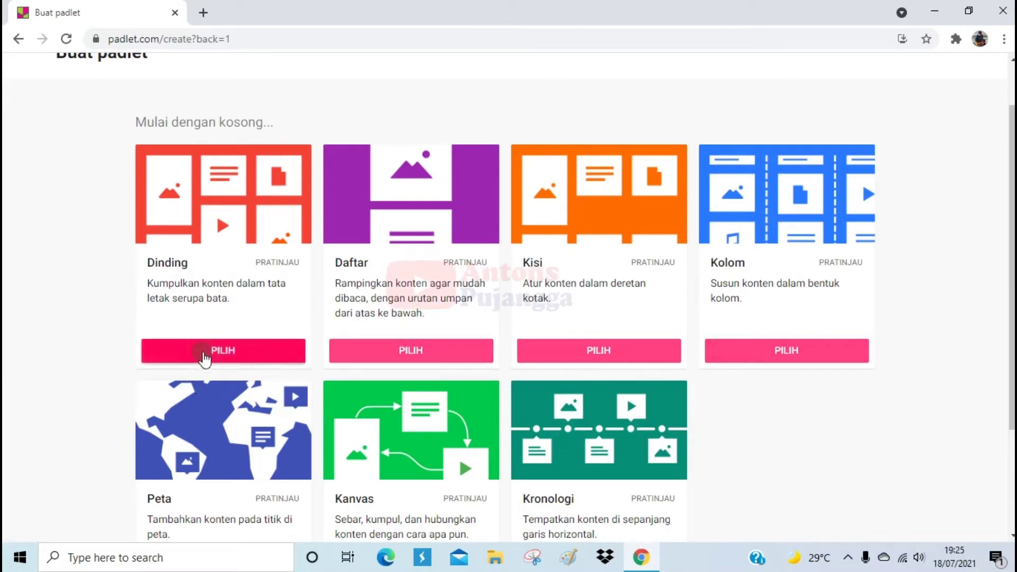
click(206, 355)
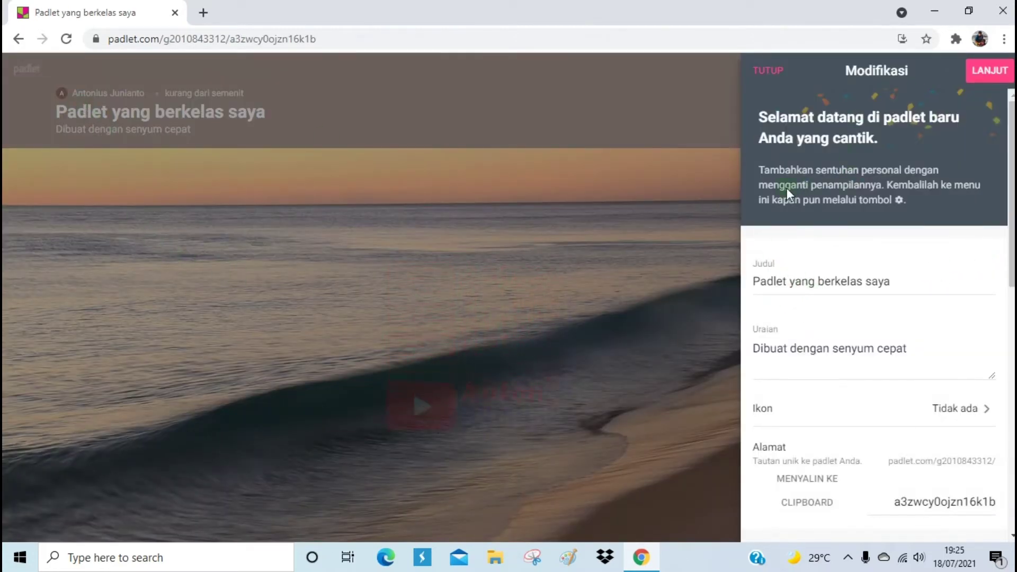
Replace the new padlet's title with "REFLEKSI SENIN 19 JULI 2021"
click(775, 280)
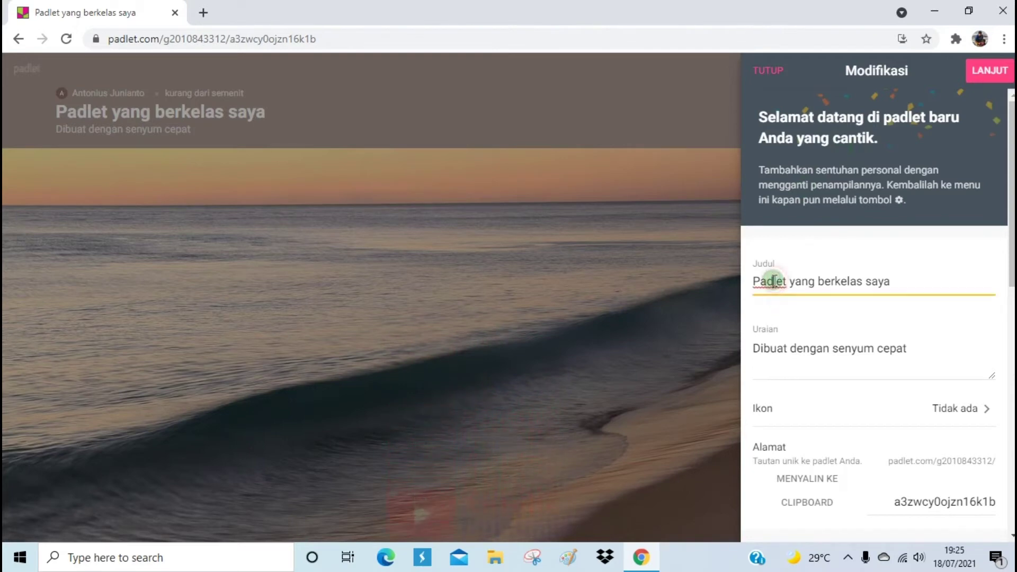
triple_click(901, 284)
text(refleksi)
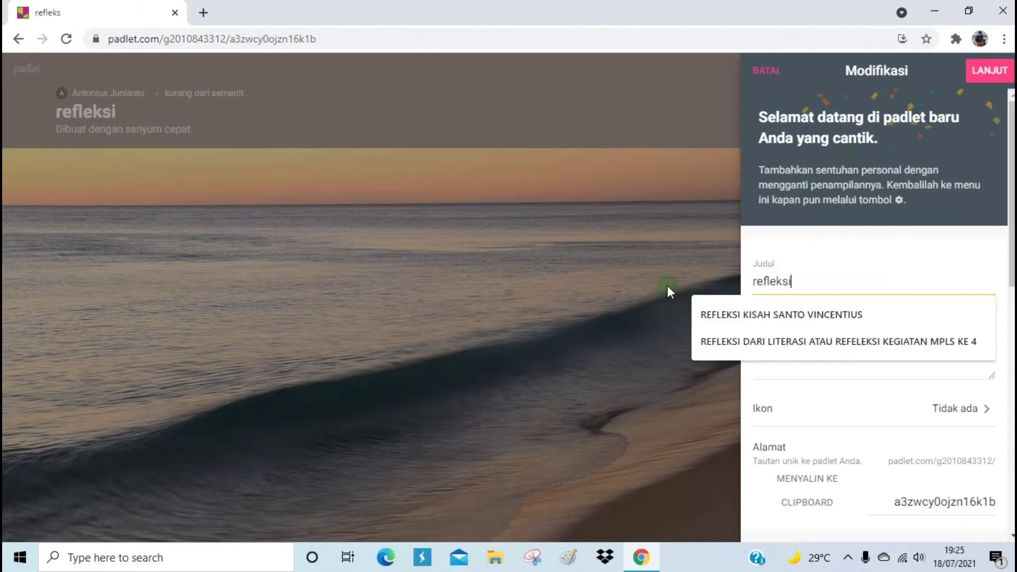
key(BackSpace)
key(BackSpace)
key(BackSpace)
key(BackSpace)
key(BackSpace)
key(BackSpace)
key(BackSpace)
key(BackSpace)
text(REFLEKSI SENIN)
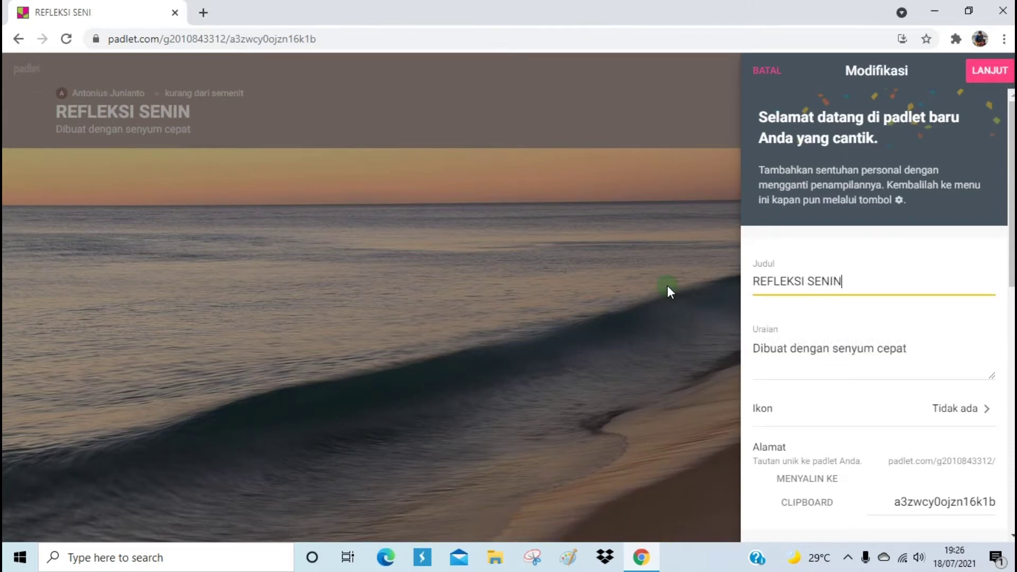
text( 19 JULI 2021)
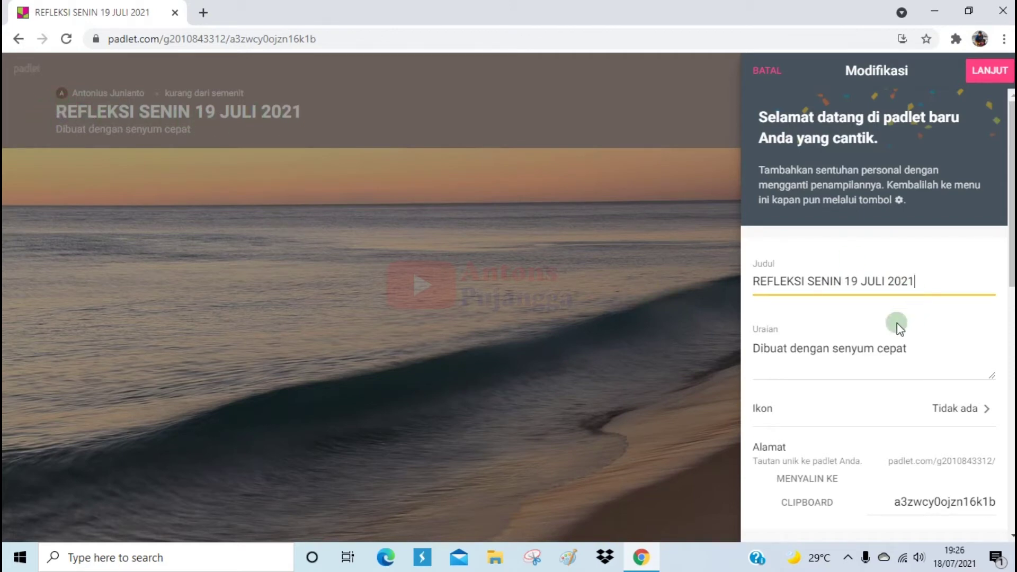
Replace the padlet's description with "TULISKAN REFLEKSI KEGIATAN BELAJAR HARI INI"
triple_click(813, 340)
text(TULISKAN REFLEKS)
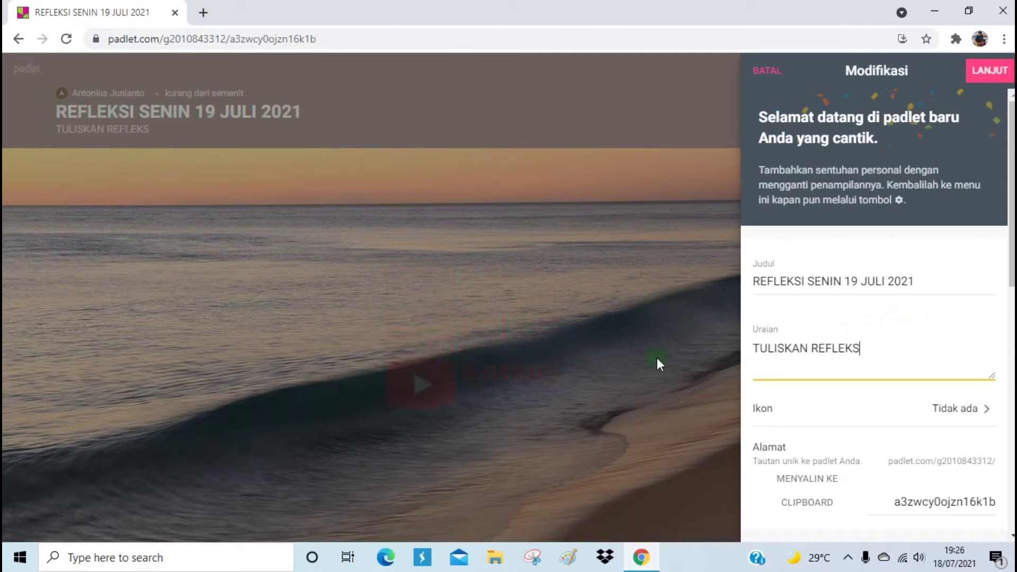
text(I KEGIATAN BELAJAR HARI INI)
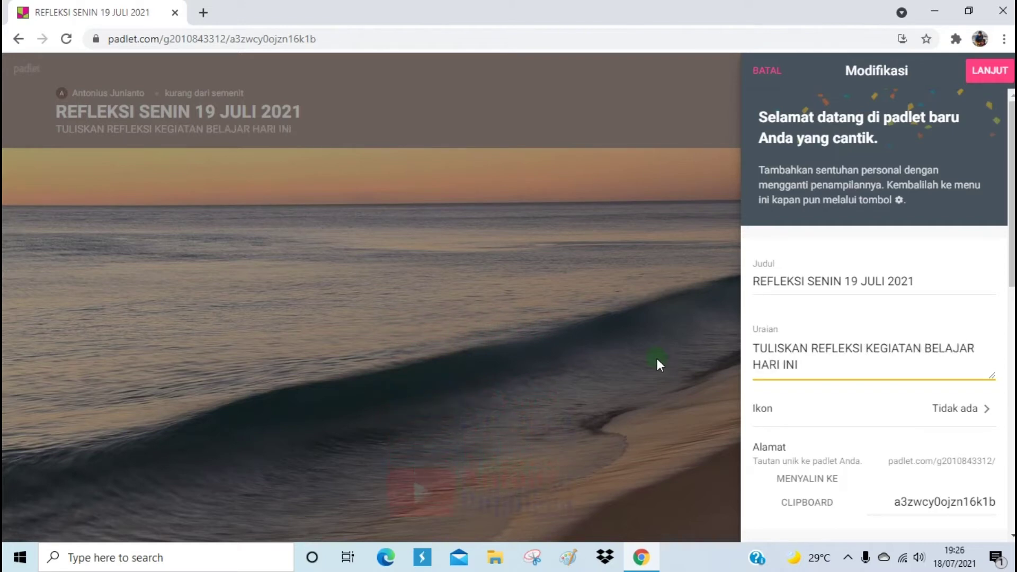
Set the padlet's wallpaper to the blue-to-yellow gradient
scroll(745, 334, down, 3)
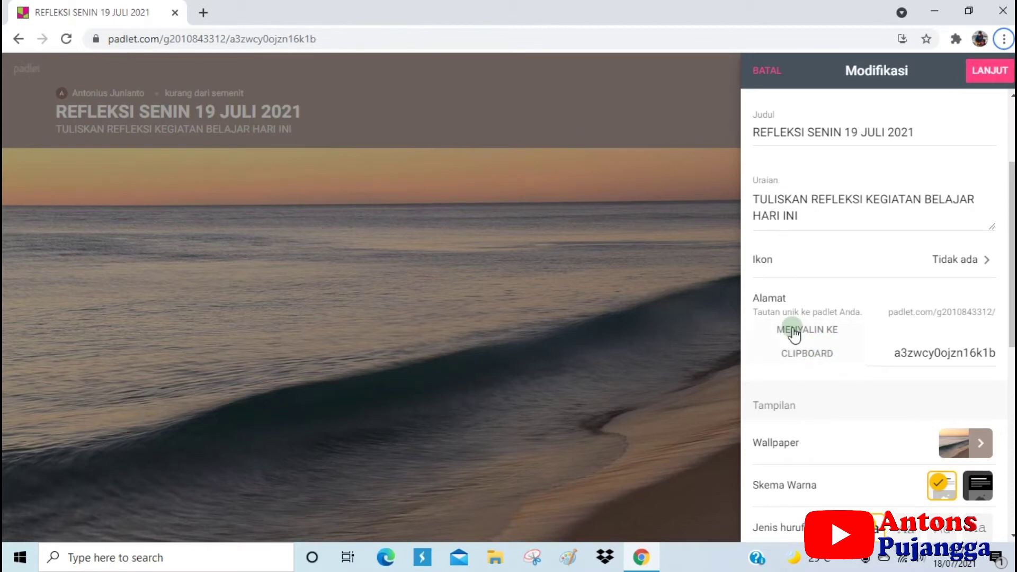
scroll(798, 350, down, 3)
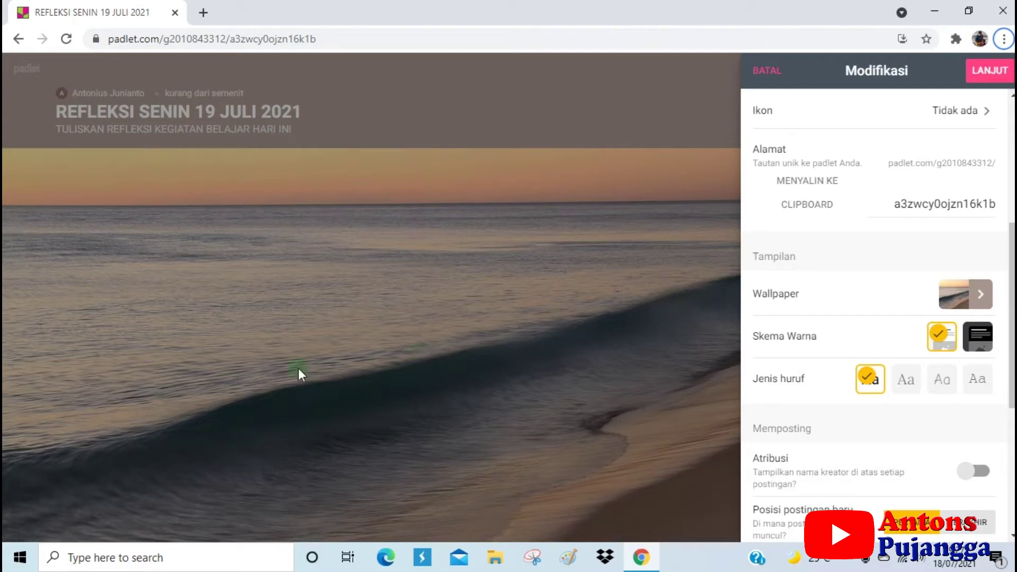
click(981, 294)
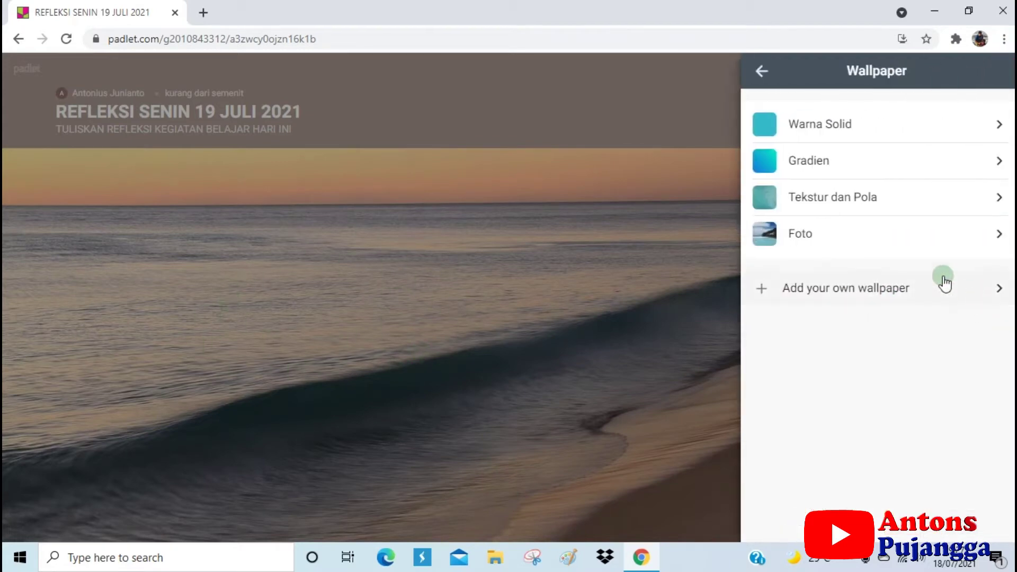
click(827, 161)
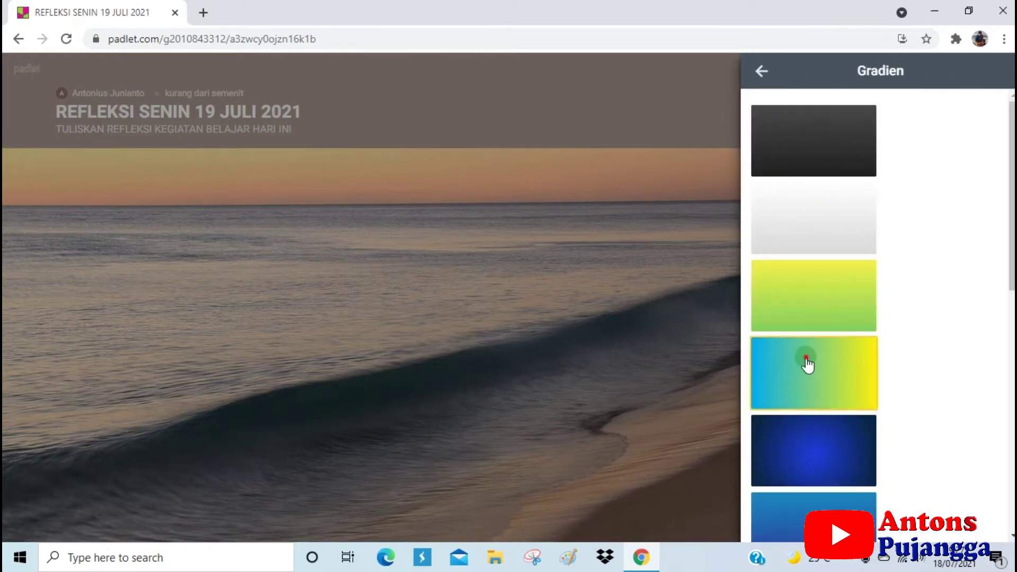
click(807, 366)
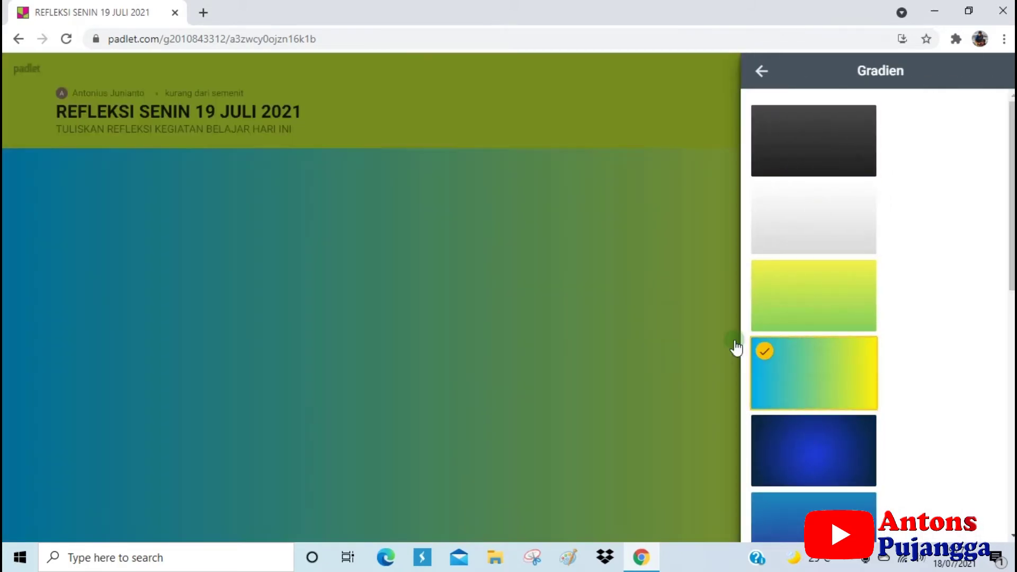
Set the wallpaper to the Thankful autumn-leaf pattern from Tekstur dan Pola and return to the padlet's settings
click(757, 74)
click(831, 206)
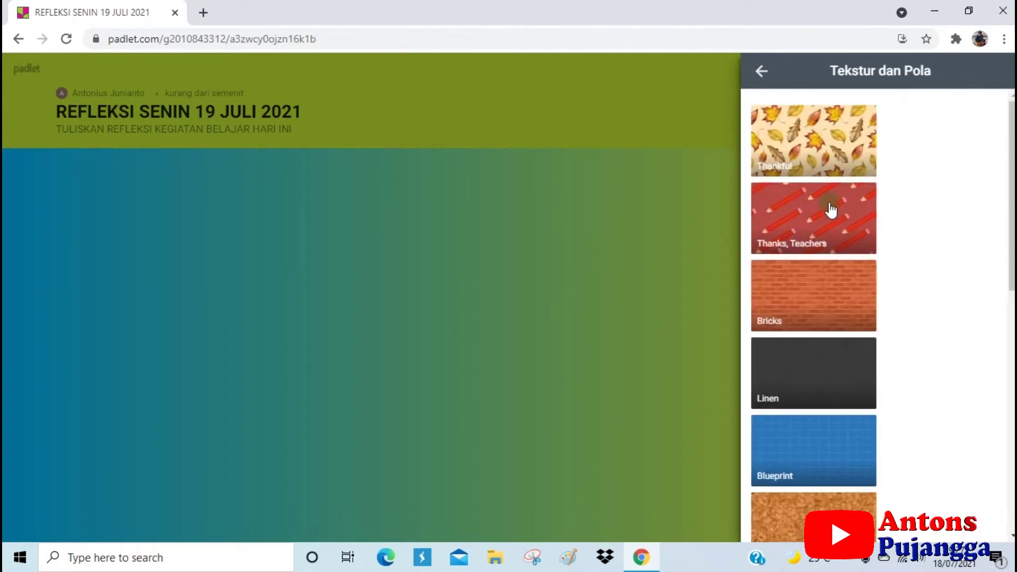
click(810, 296)
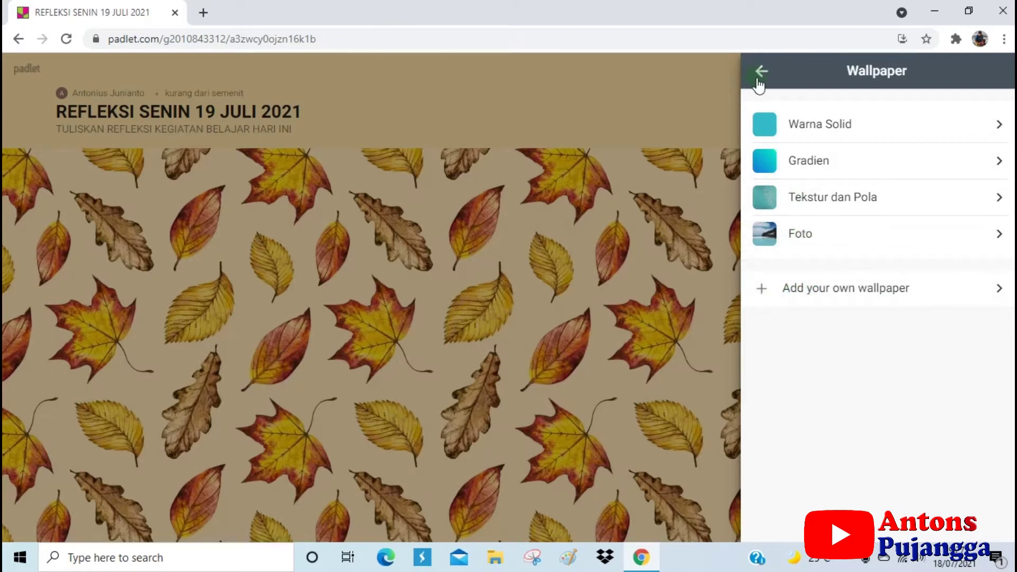
click(760, 73)
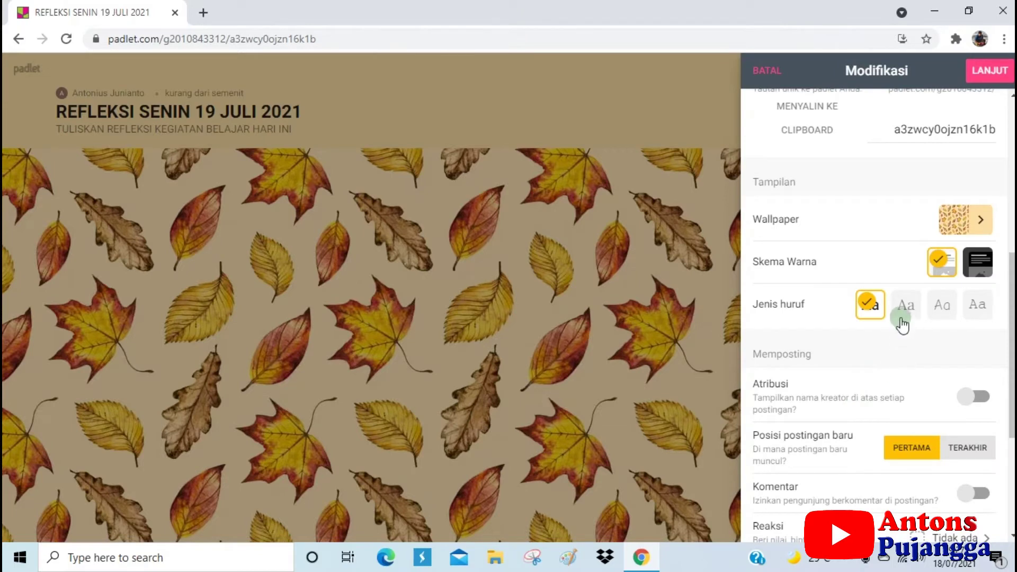
Try the Terakhir position for new posts and return it to Pertama
scroll(924, 344, down, 2)
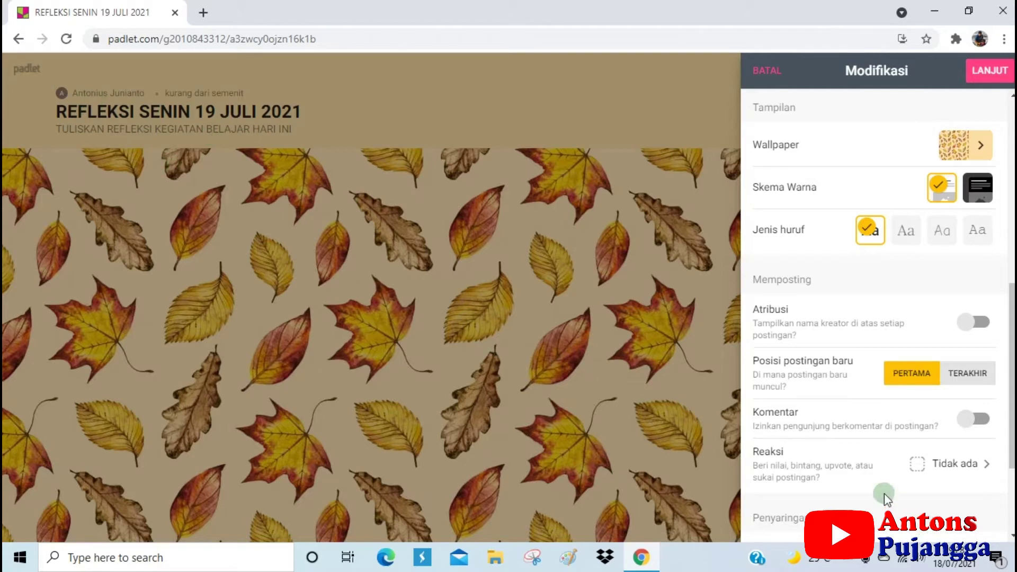
scroll(864, 412, down, 1)
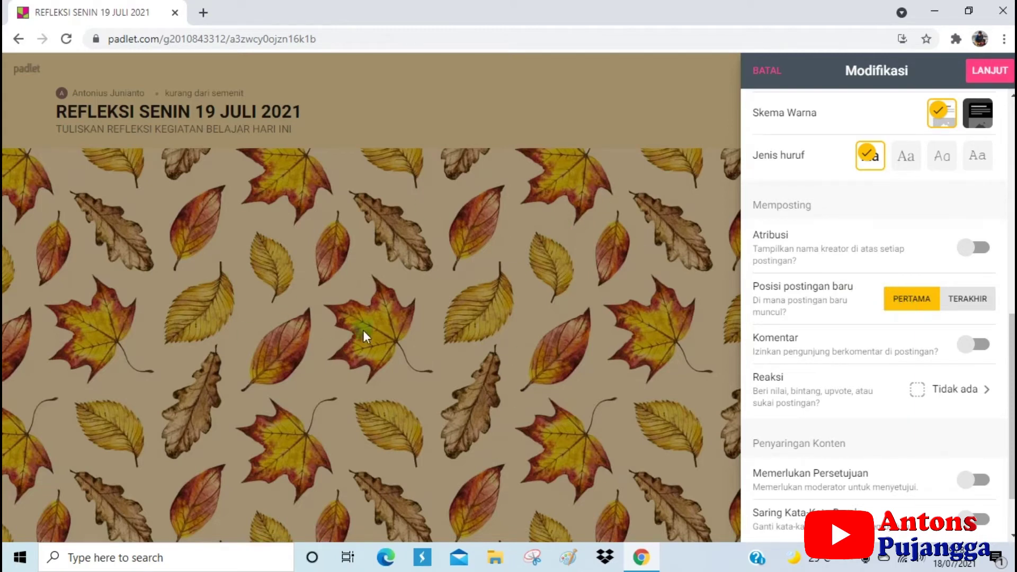
click(917, 303)
click(968, 298)
click(905, 301)
Switch visitor comments on and back off, and look through the Reaksi options without choosing another one
scroll(781, 373, down, 1)
click(984, 272)
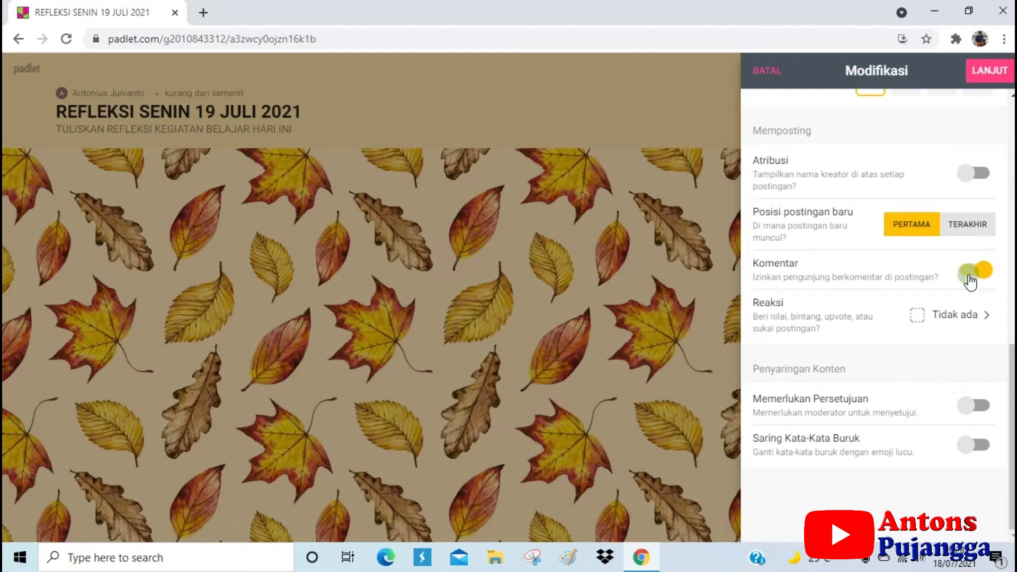
click(974, 270)
click(924, 321)
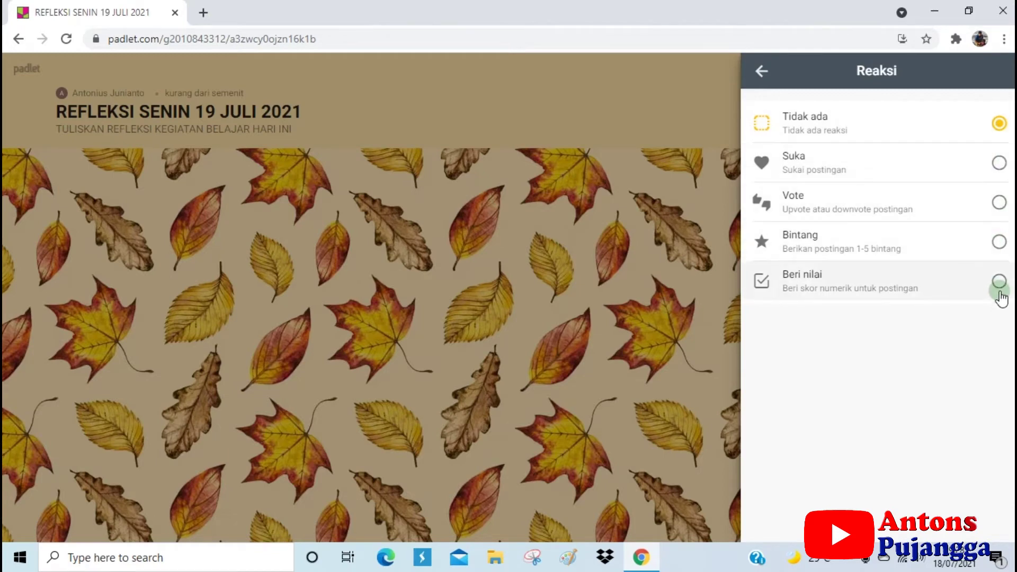
click(762, 70)
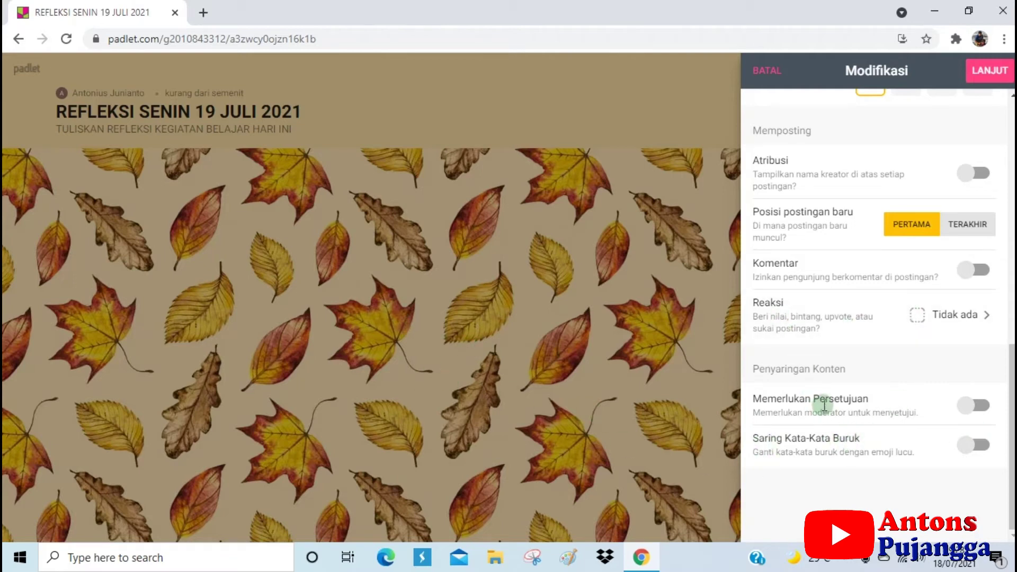
Finish the padlet's setup with its current settings and open the board for posting
scroll(986, 108, up, 6)
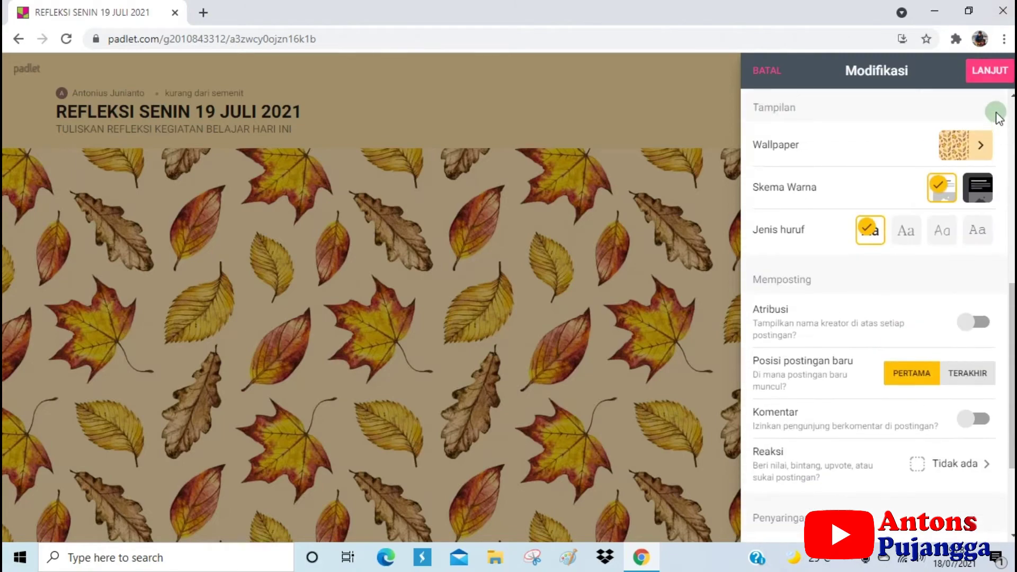
click(987, 72)
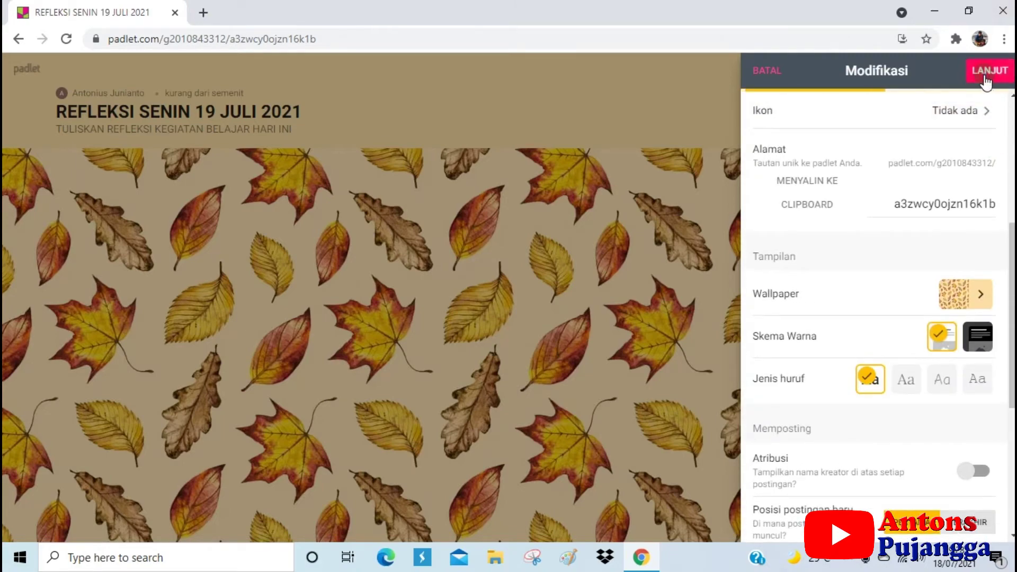
click(917, 276)
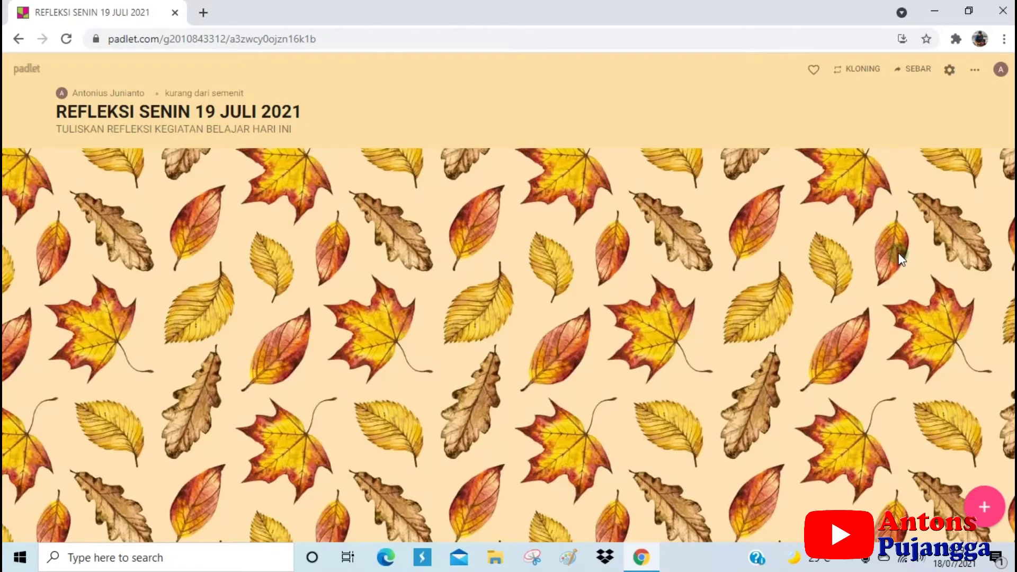
Copy the padlet's link from its settings and open it in Microsoft Edge as a visitor who is not logged in
click(949, 76)
click(799, 359)
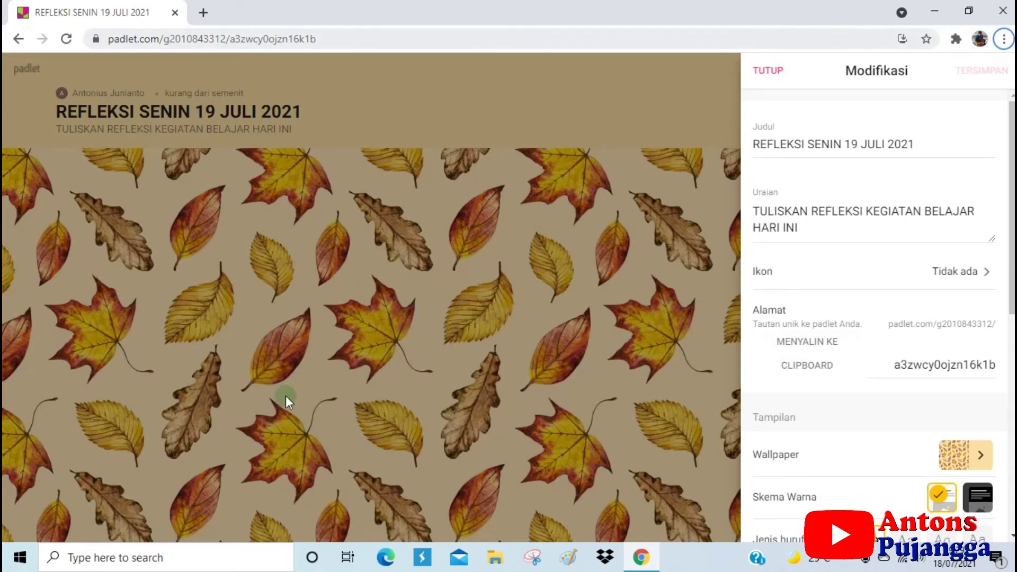
click(386, 557)
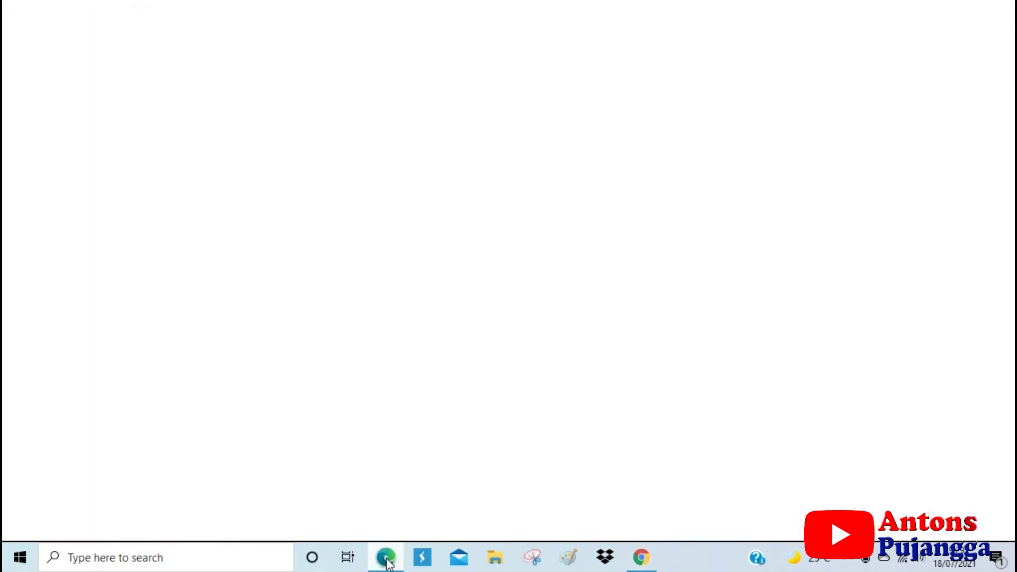
right_click(173, 36)
click(217, 184)
click(371, 62)
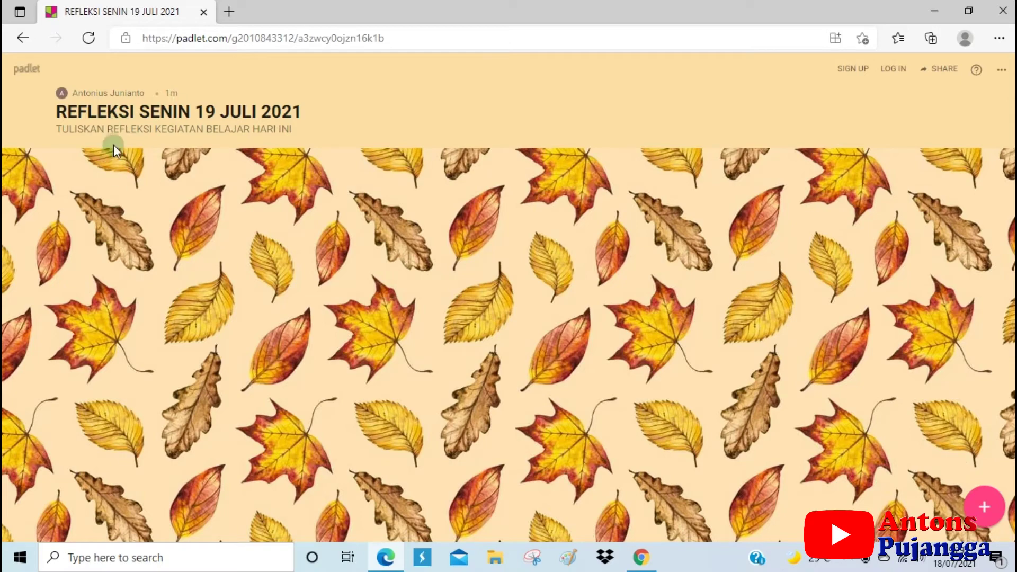
right_click(355, 351)
key(Escape)
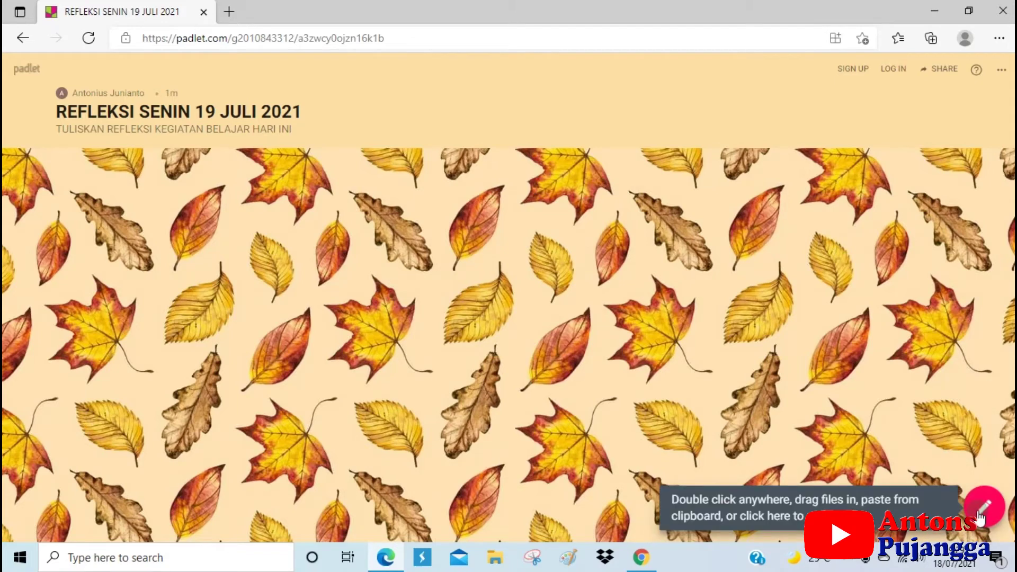
Add a post titled with the student's name and the text "SAYA HARI INI BELAJAR DENGAN SENANG HATI"
click(984, 509)
click(450, 171)
click(450, 174)
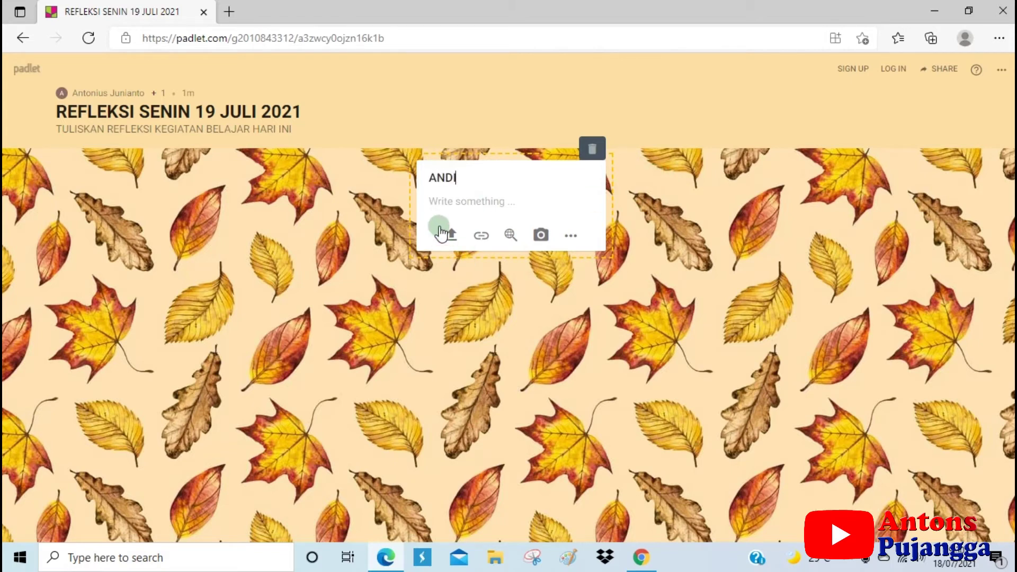
click(457, 199)
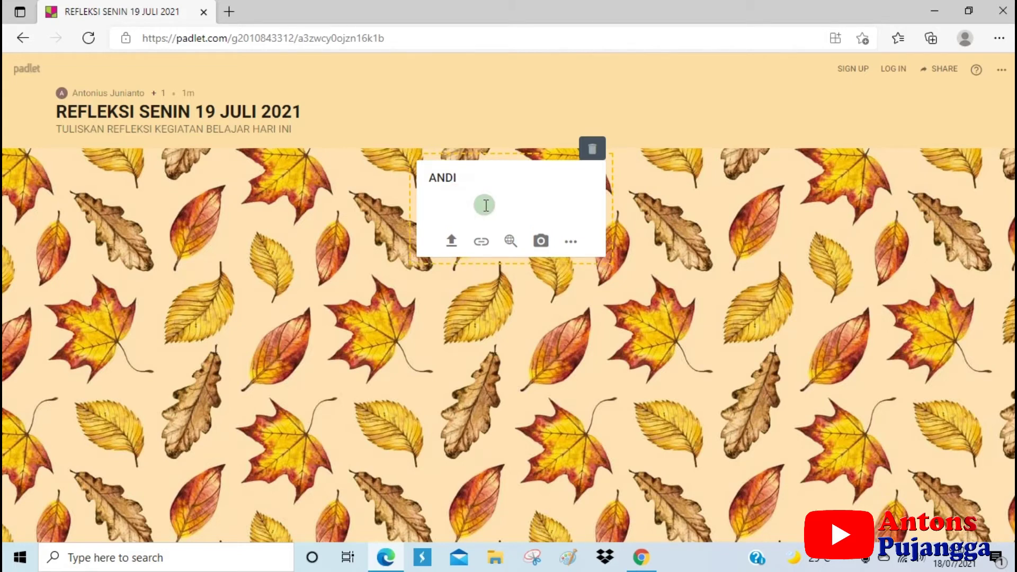
text(SAYA HARI INI BELAJAR DENGAN SENANG HATI)
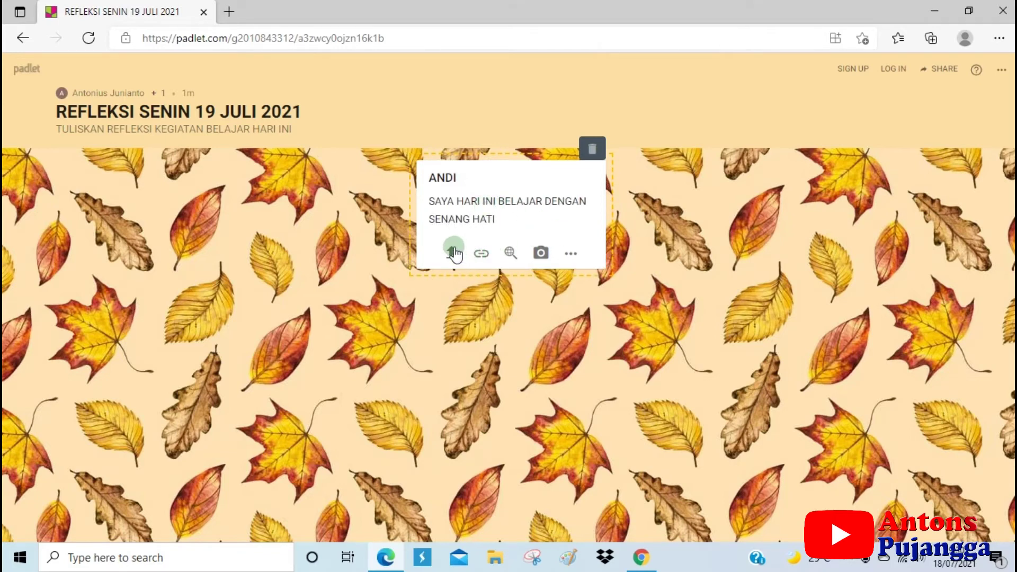
Attach the picture of hands typing on a keyboard to the student's post and publish it
click(454, 253)
click(571, 256)
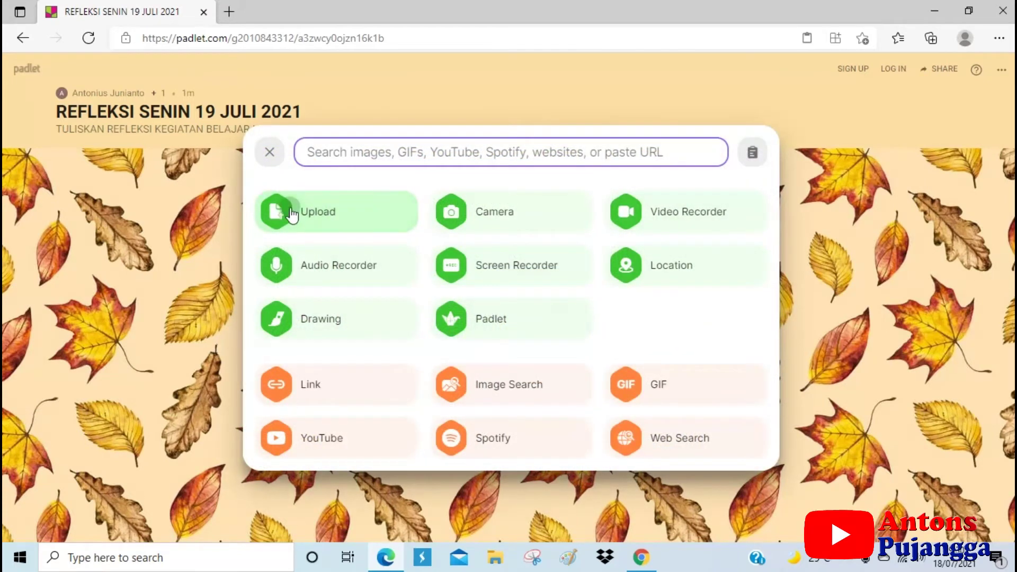
click(656, 270)
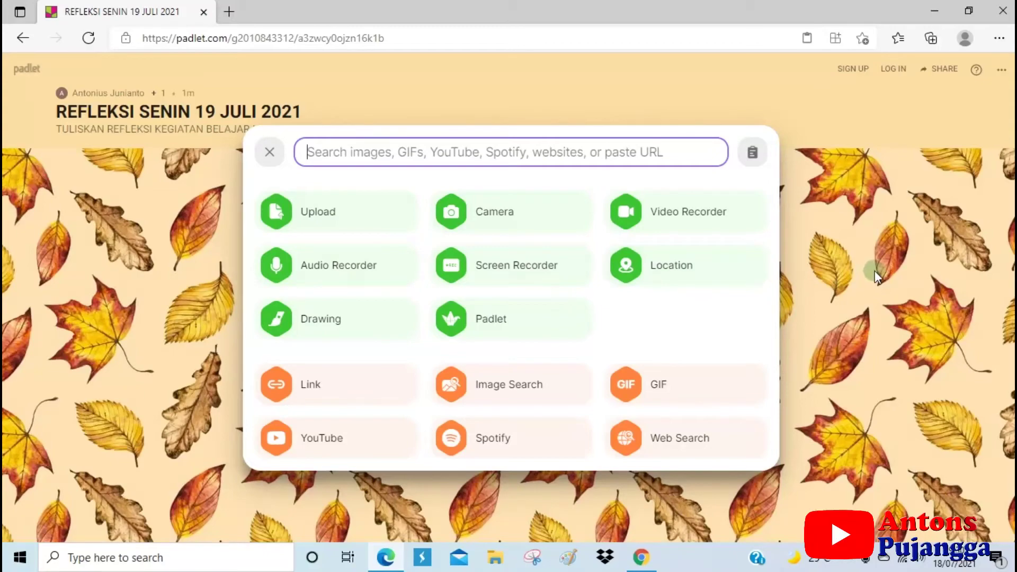
click(295, 225)
click(839, 199)
scroll(256, 263, down, 5)
click(257, 264)
click(385, 332)
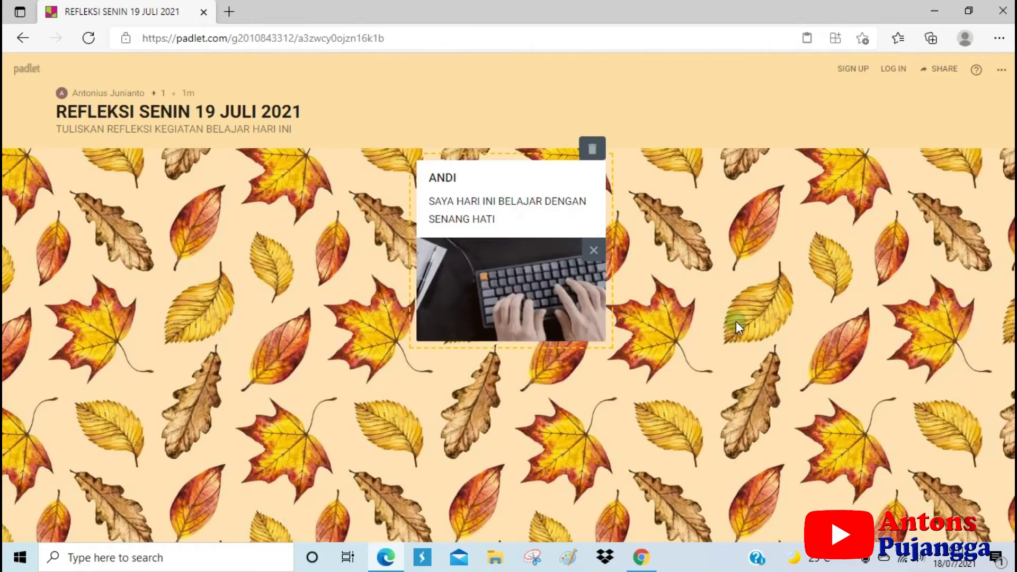
click(842, 215)
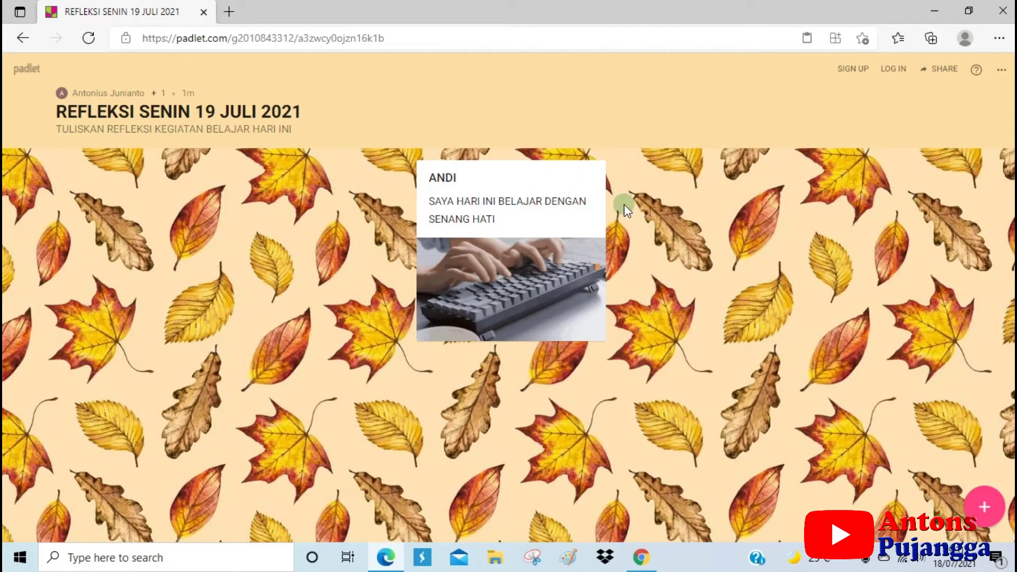
Set the student post's background colour to purple
mouse_move(586, 175)
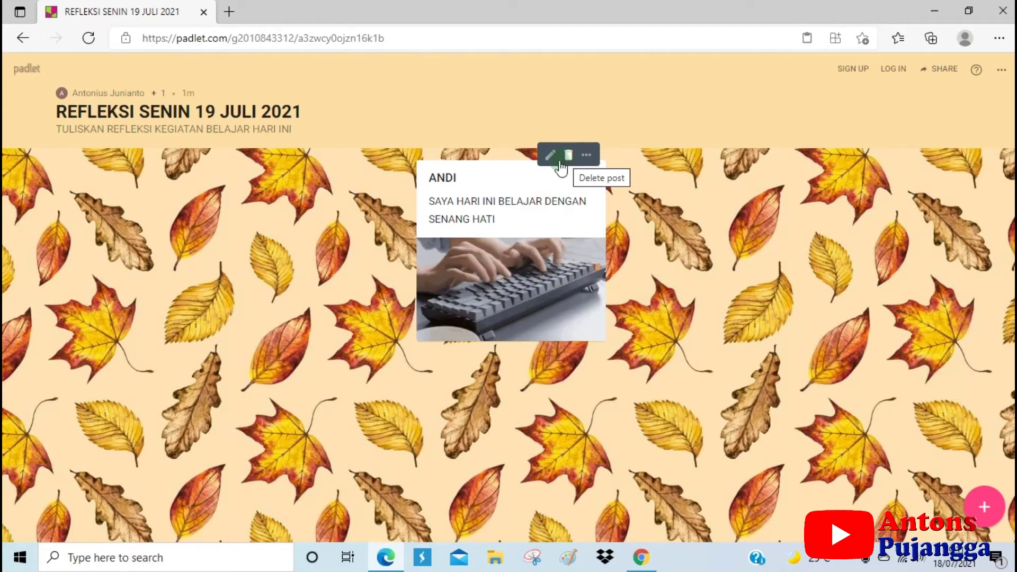
right_click(588, 154)
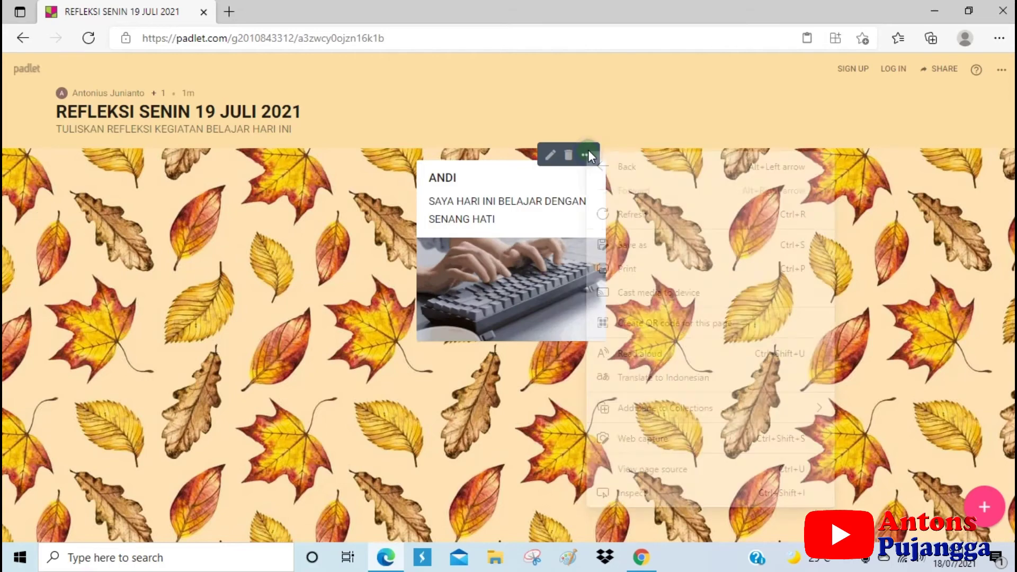
click(588, 154)
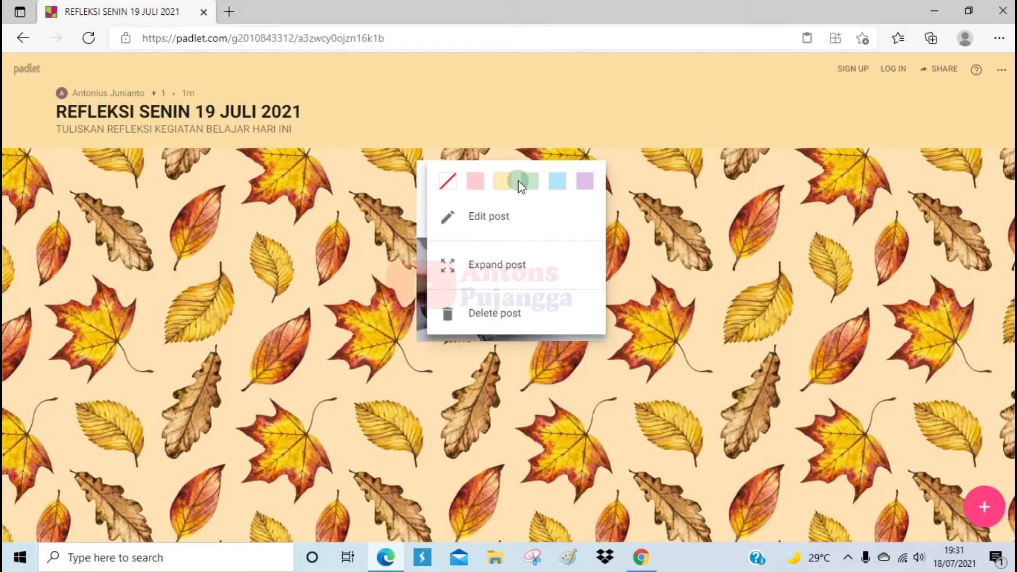
click(504, 183)
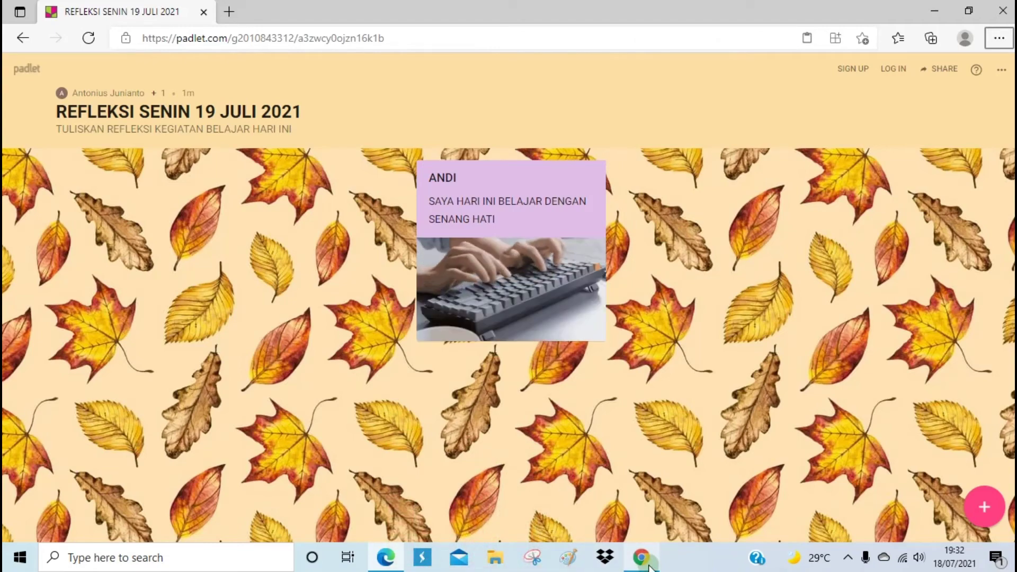
Switch to Chrome, close the padlet's settings, and compare the student's post there with the board in Edge
click(644, 558)
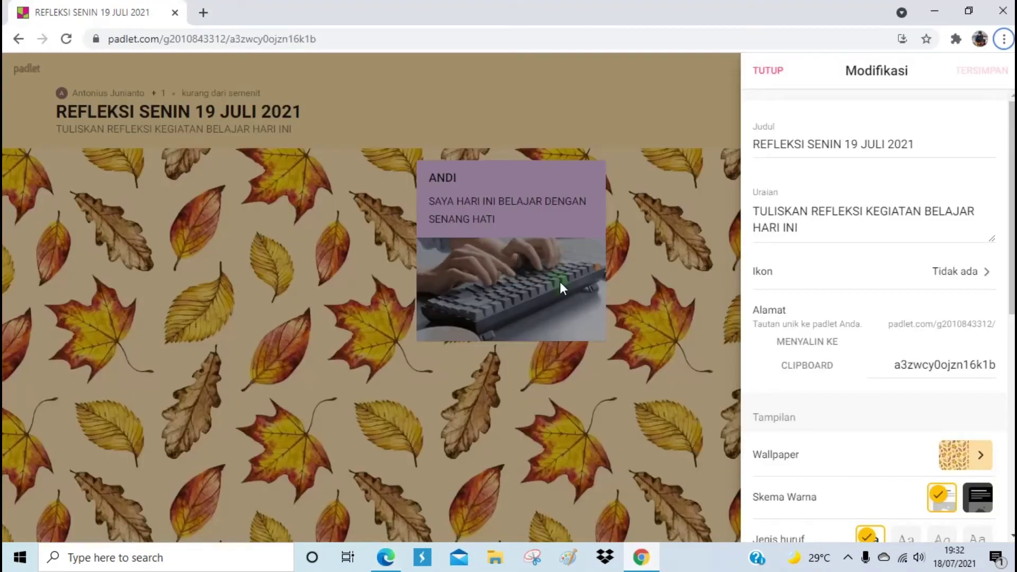
click(670, 177)
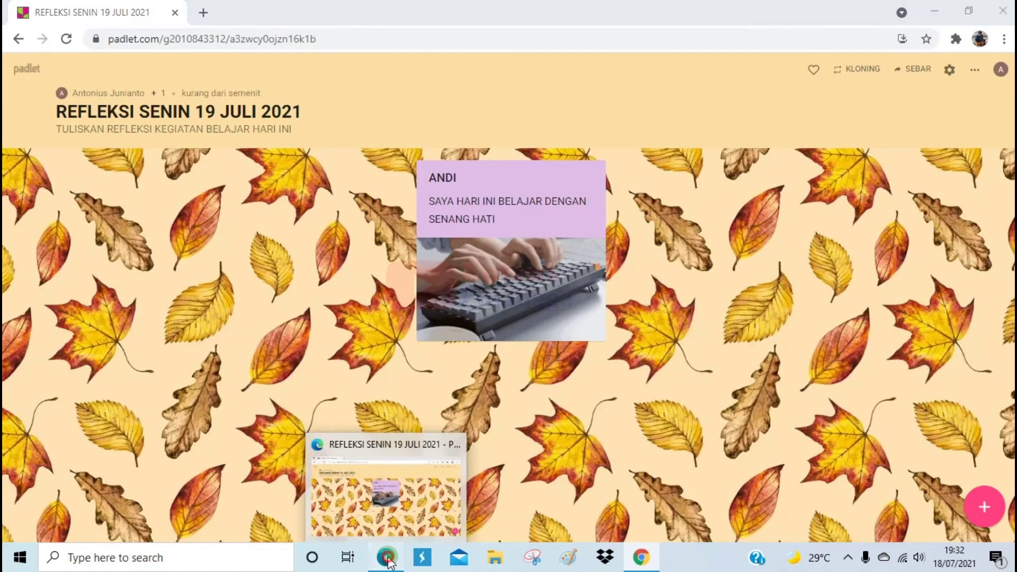
click(381, 495)
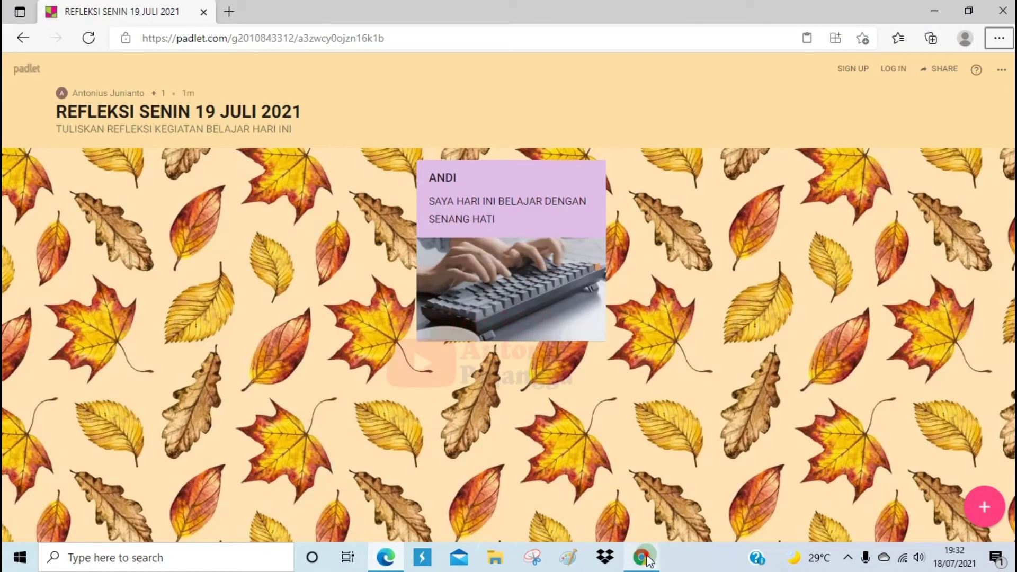
key(alt+Tab)
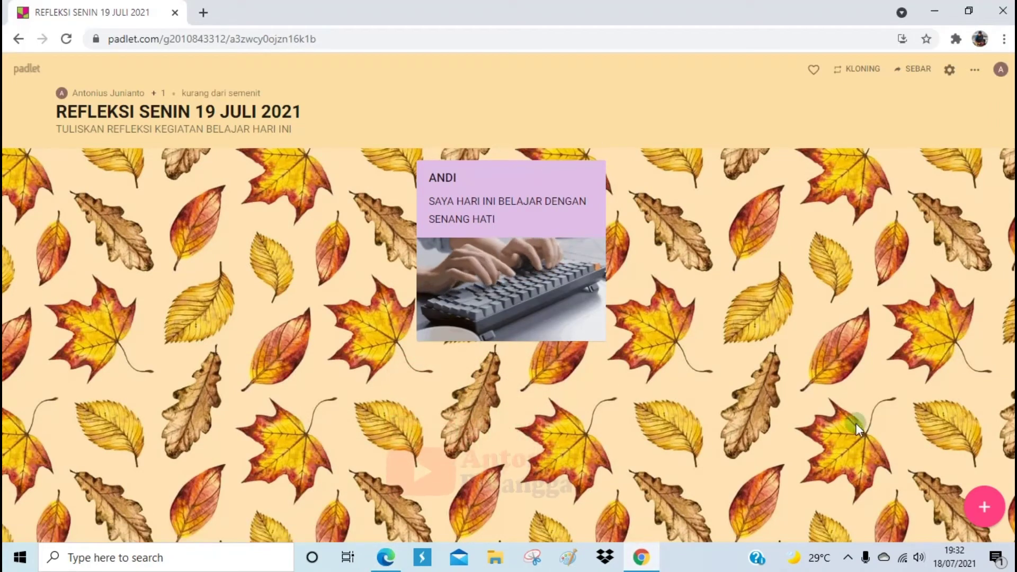
Publish a post from the owner's account titled with the teacher's name, reading "TERIMA KASIH SUDAH BELAJAR DENGAN BAIK"
click(987, 509)
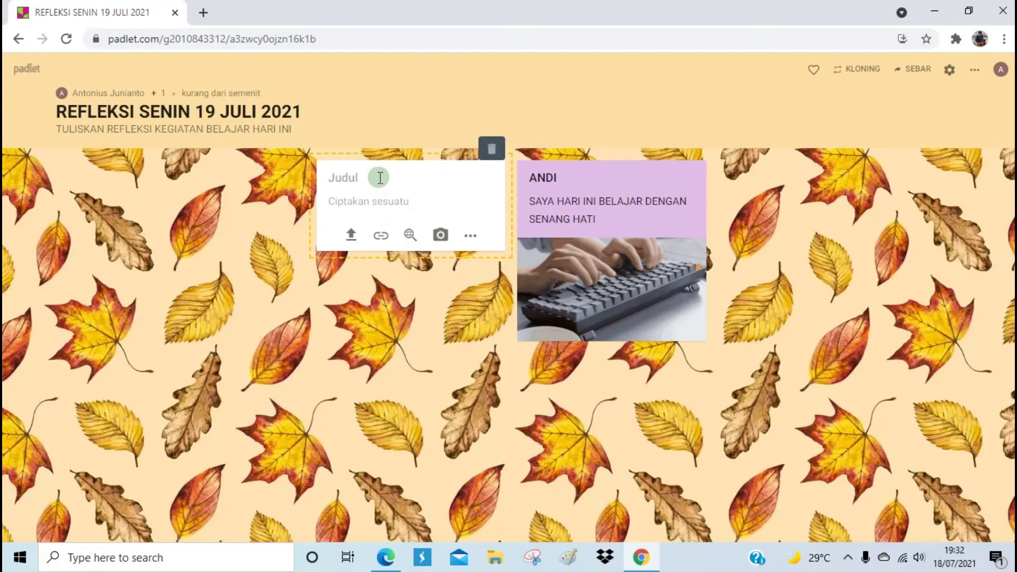
text(ANTON)
click(351, 205)
text(TERIMA )
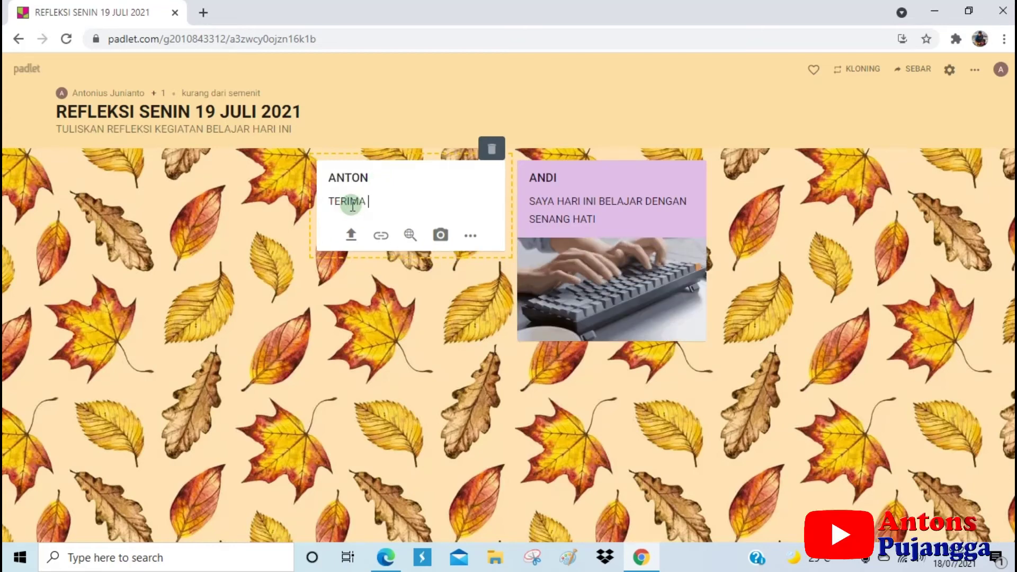
text(KASIH SUDAH BELAJAR DENGAN BAIK)
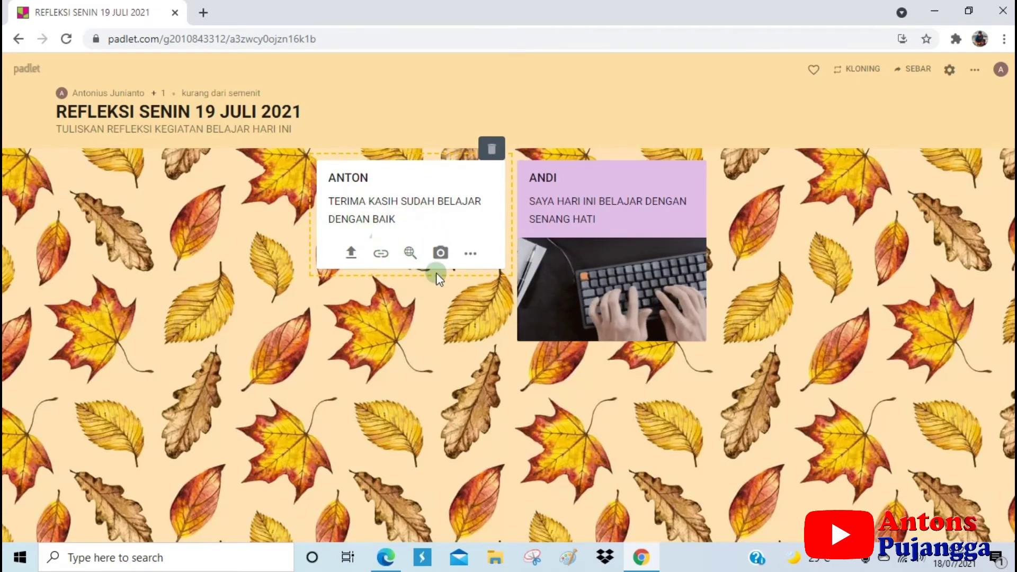
click(478, 345)
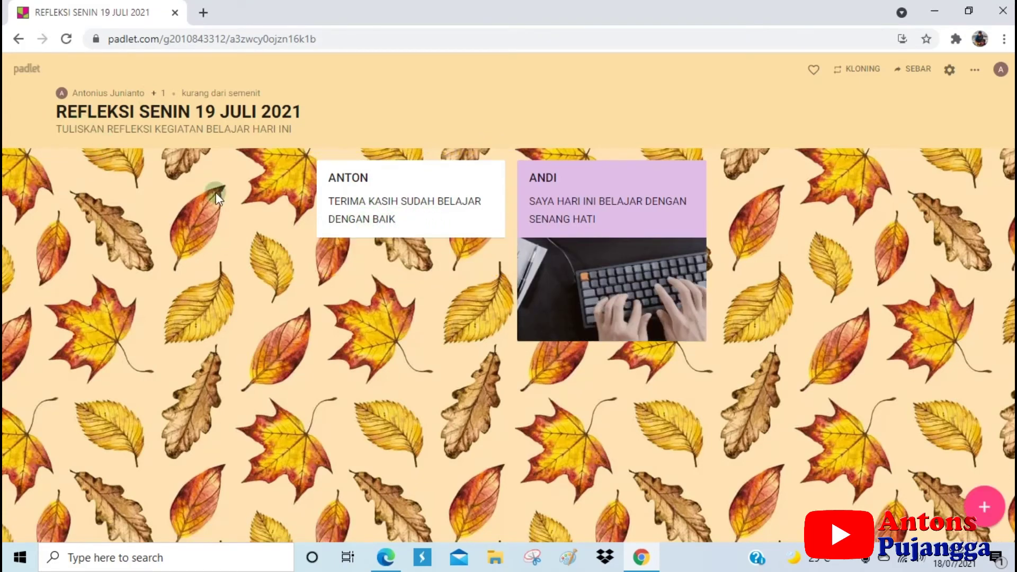
Examine the edit controls on both posts in Chrome, and switch to Edge to check the posts as the student
mouse_move(631, 184)
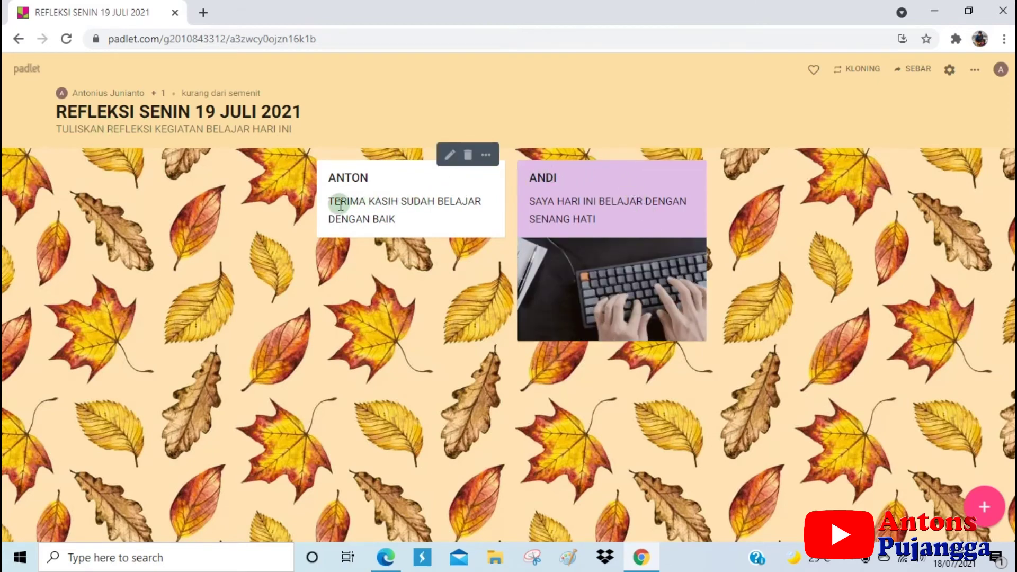
mouse_move(360, 201)
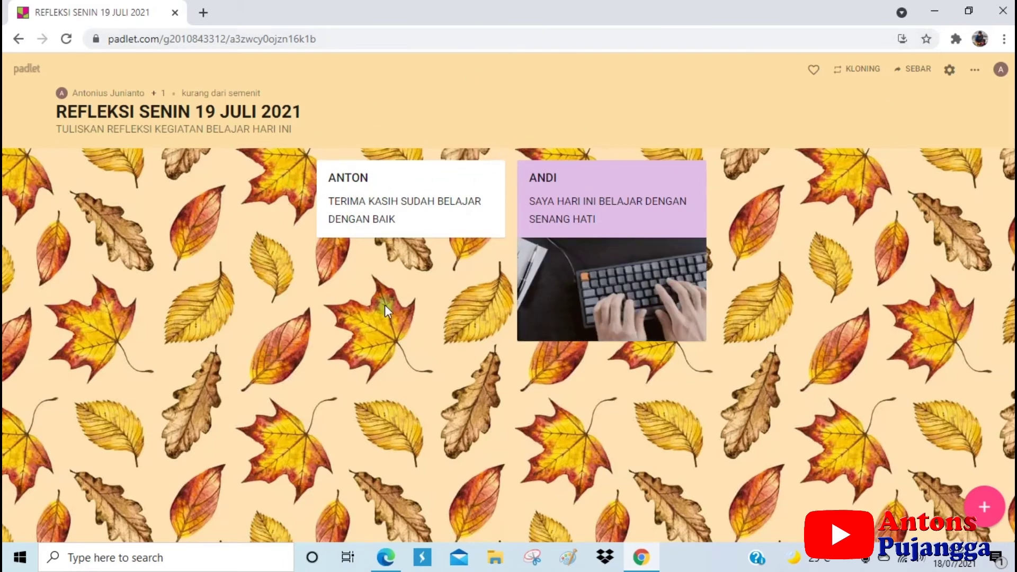
mouse_move(663, 217)
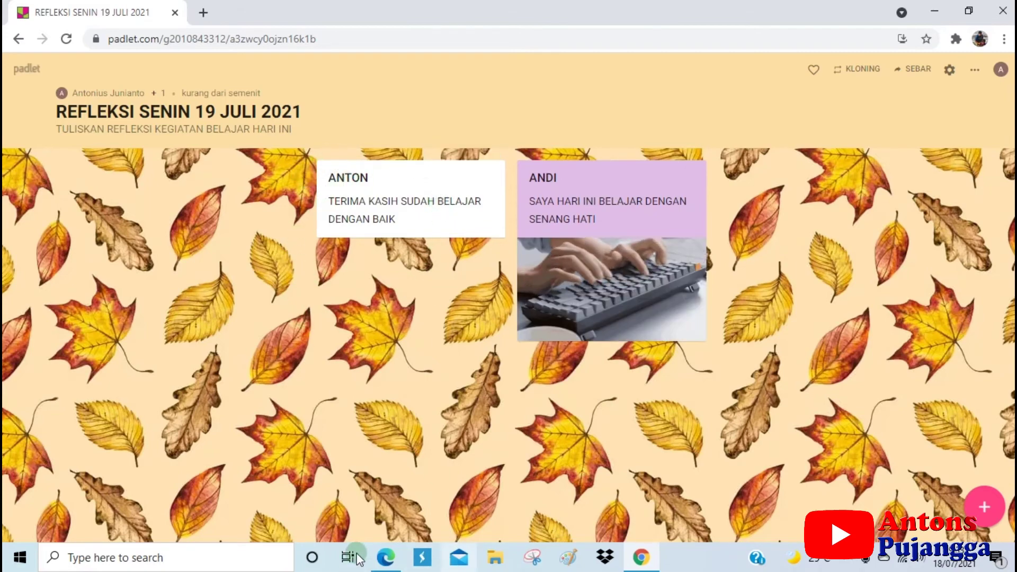
click(381, 565)
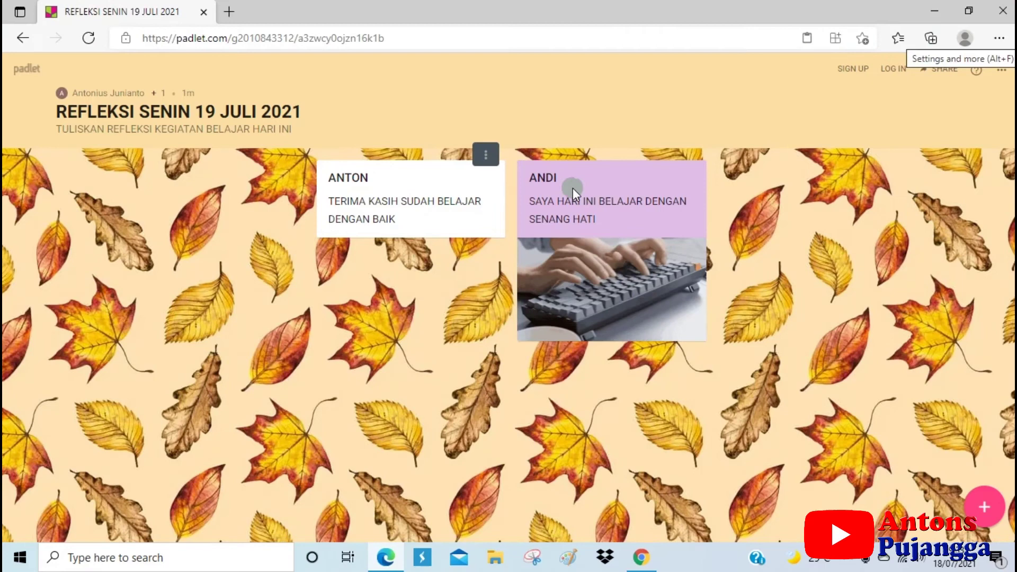
Examine the options the student has on the teacher's post and compare them with the controls on the student's own post
mouse_move(432, 201)
click(486, 154)
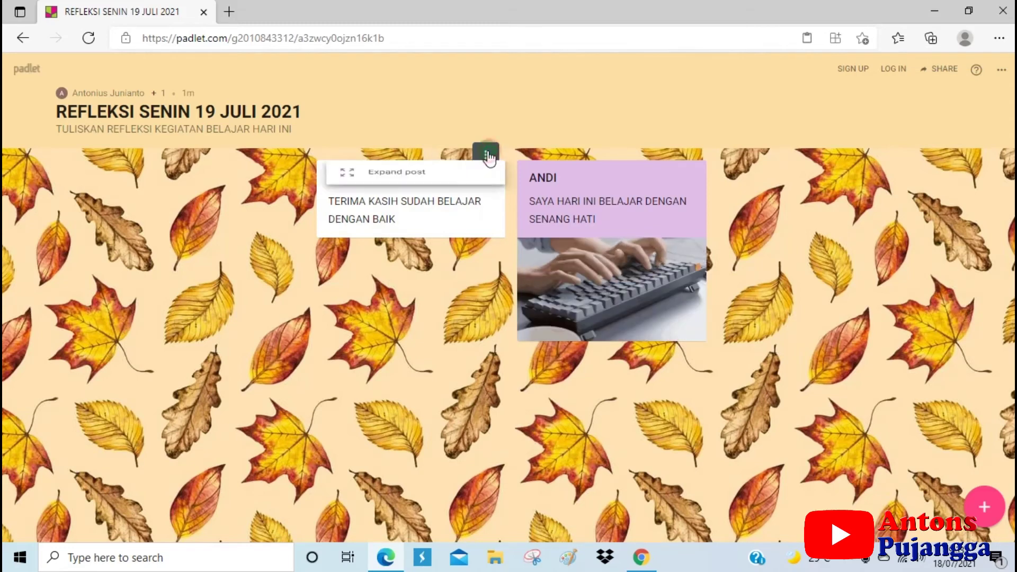
click(429, 291)
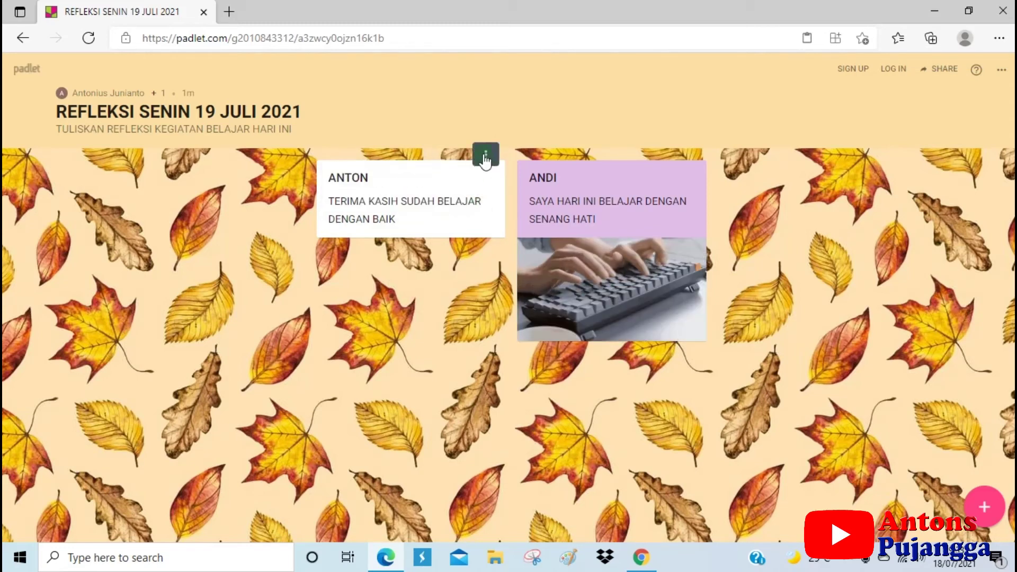
click(484, 154)
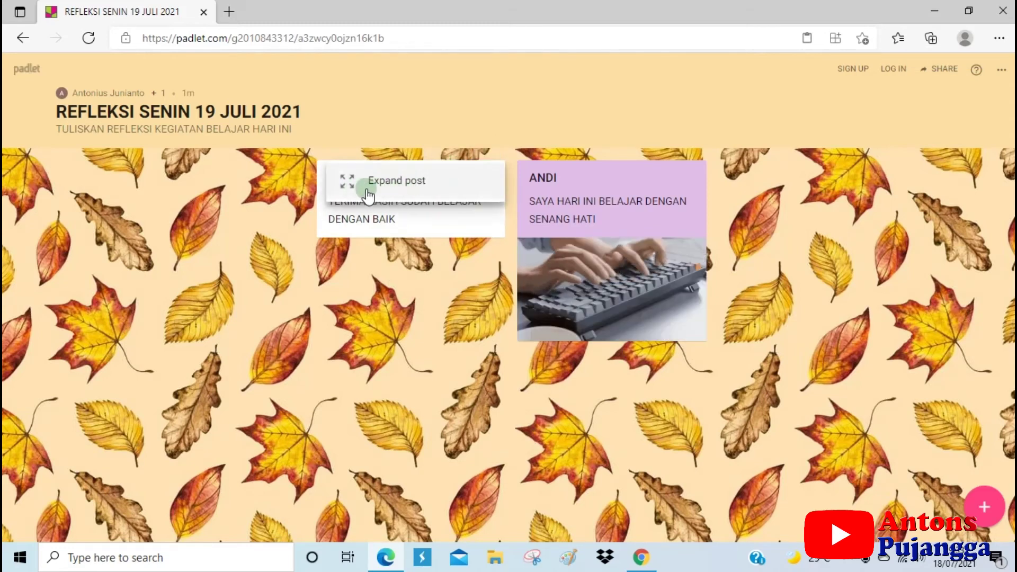
click(647, 152)
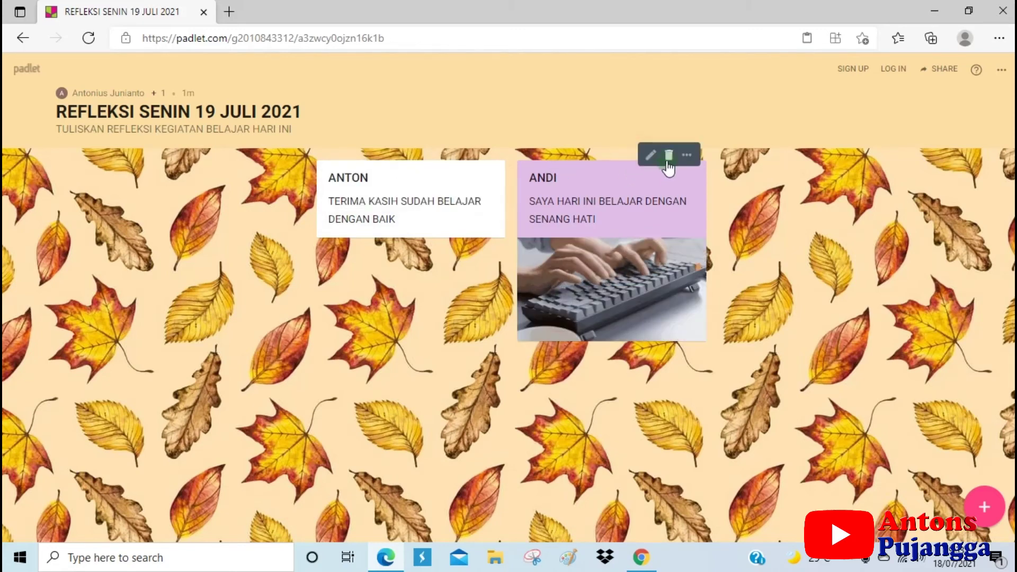
Publish a new post titled with another student's name, reading "SENANG HARI INI BISA BELAJAR DENGAN TEMAN TEMAN"
click(984, 507)
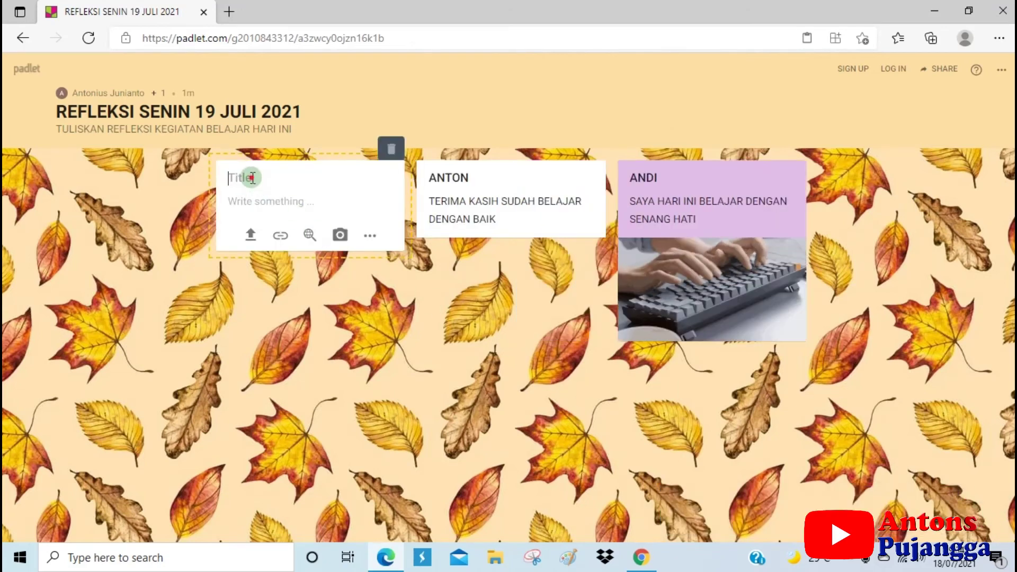
click(307, 202)
text(SENANG HARI INI BISA BELAJAR DENGAN TEMAN TEMAN)
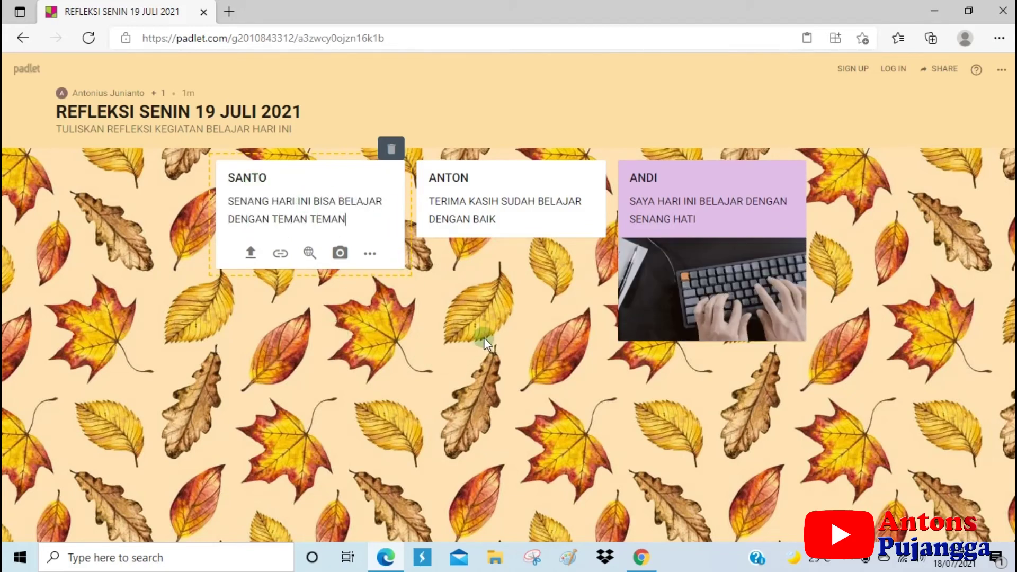
click(296, 320)
Set the new student post's background colour to pink
click(386, 156)
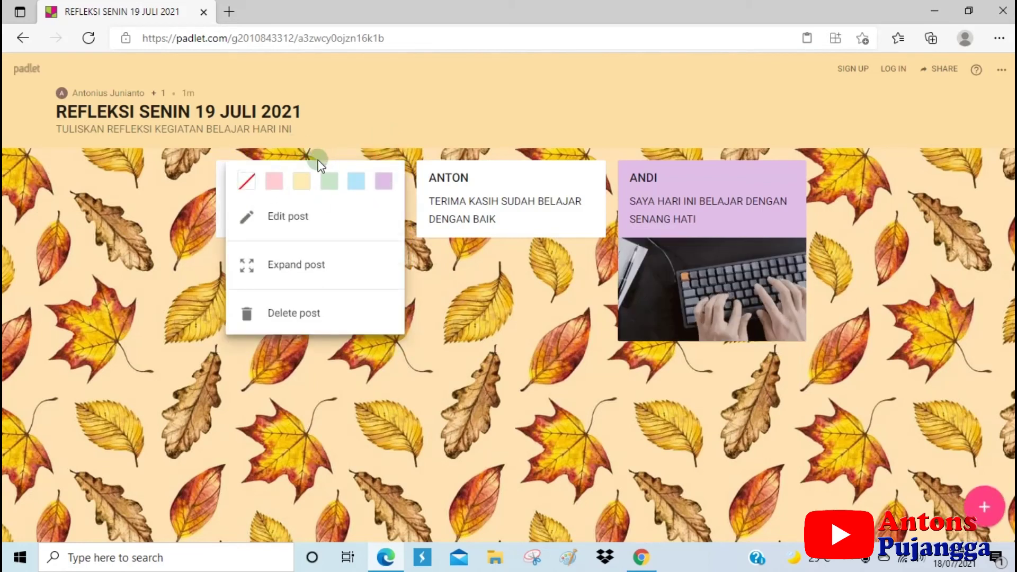
click(273, 181)
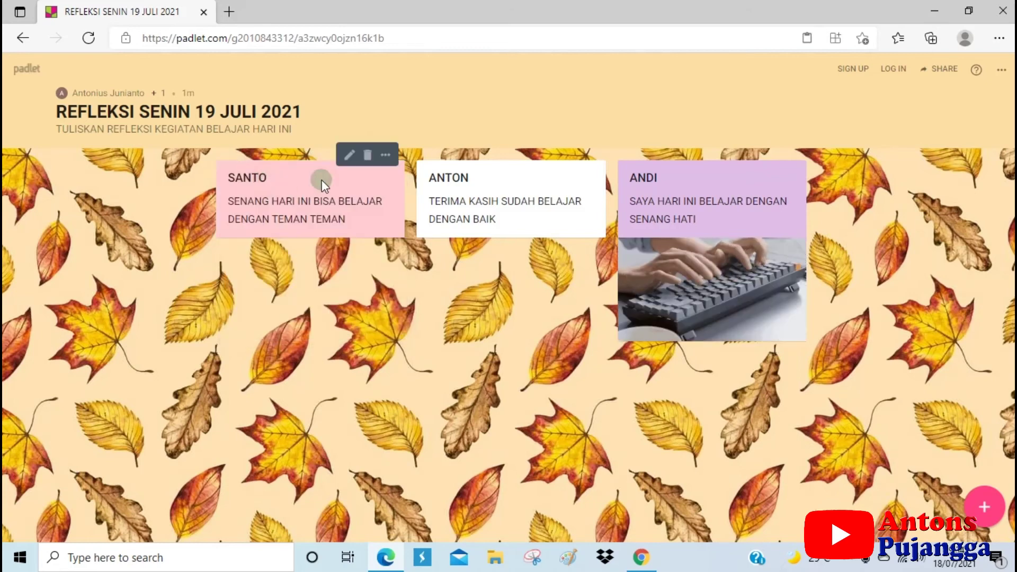
click(391, 163)
click(272, 181)
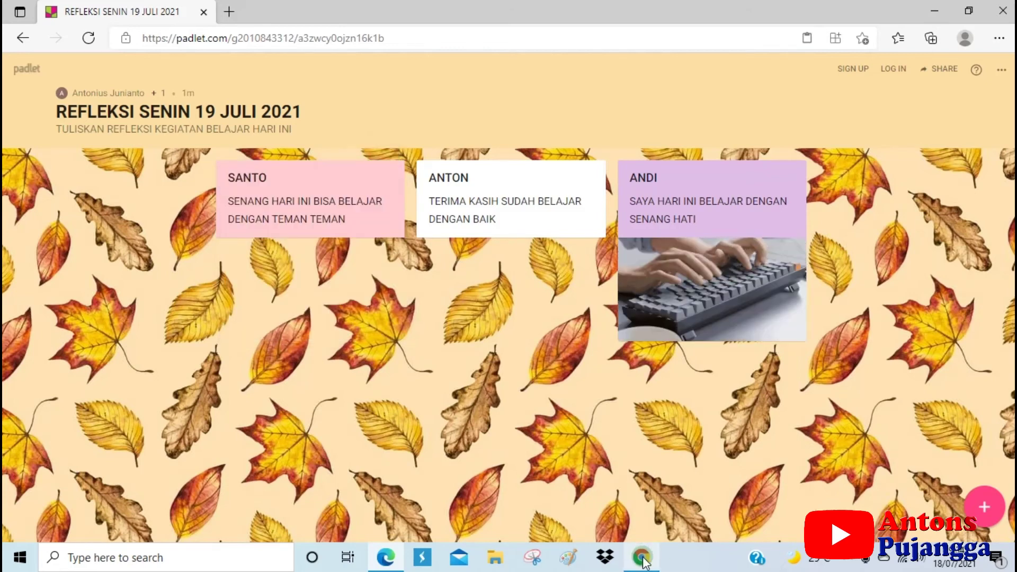
Switch to Chrome and review the padlet's sharing and export options, from copying the link to saving as PDF and printing
click(643, 559)
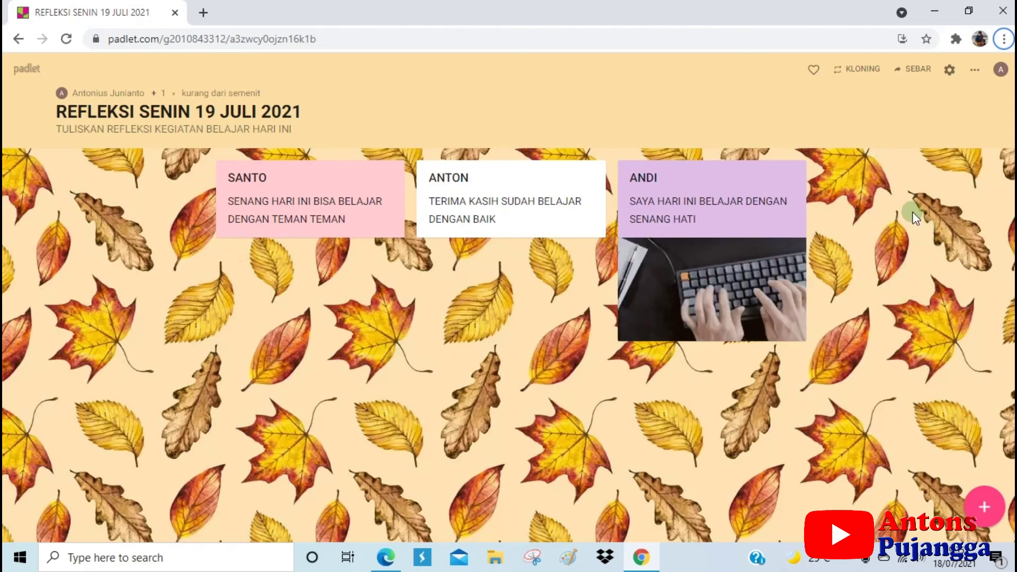
click(975, 72)
click(854, 361)
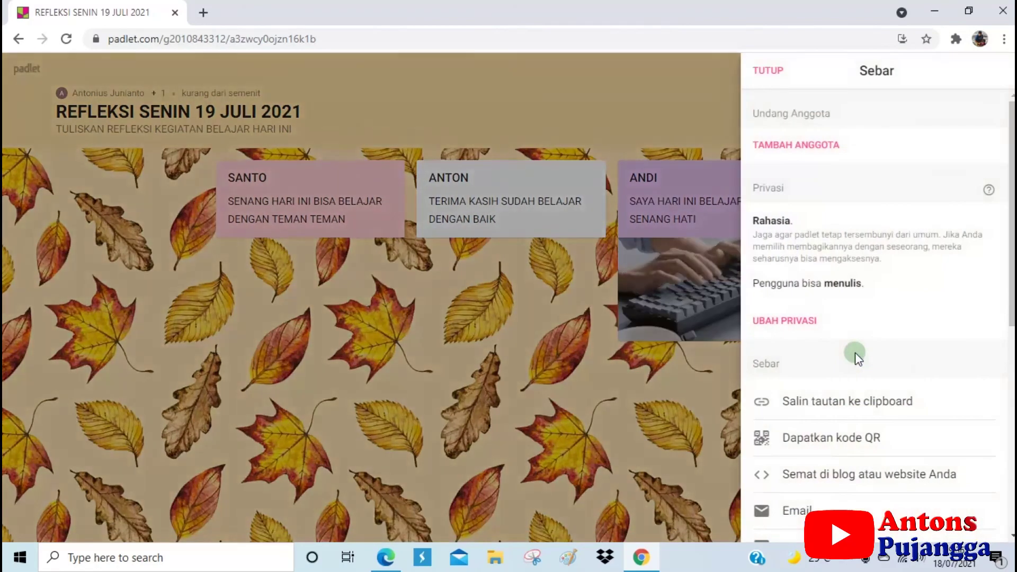
click(828, 395)
scroll(832, 434, down, 2)
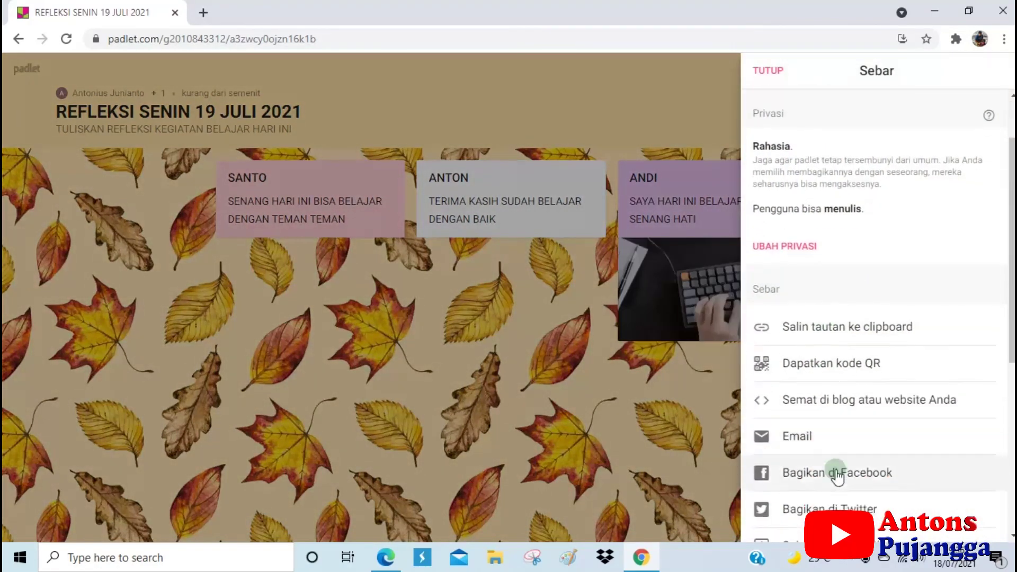
scroll(834, 451, down, 2)
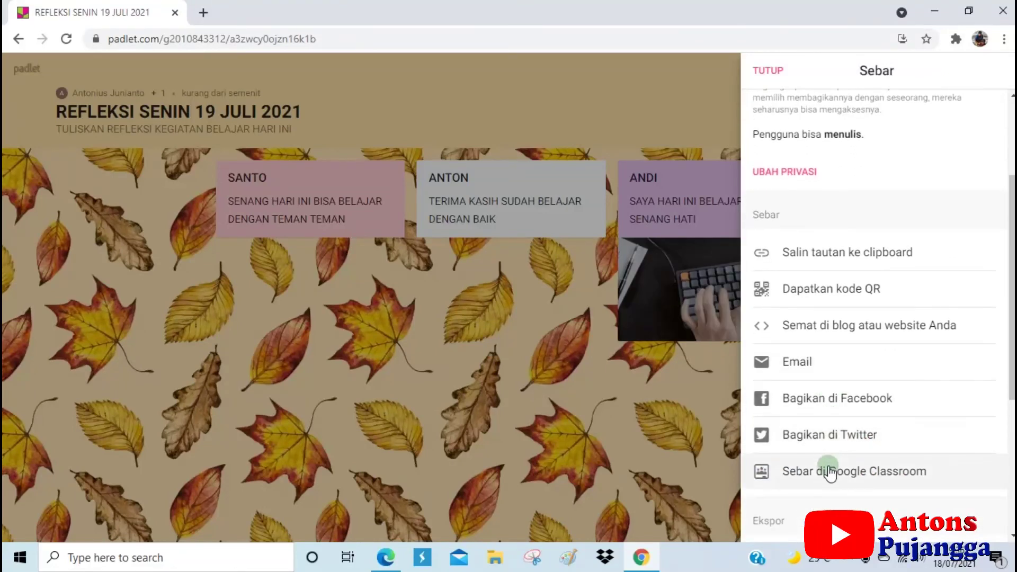
scroll(829, 477, down, 1)
scroll(836, 446, down, 1)
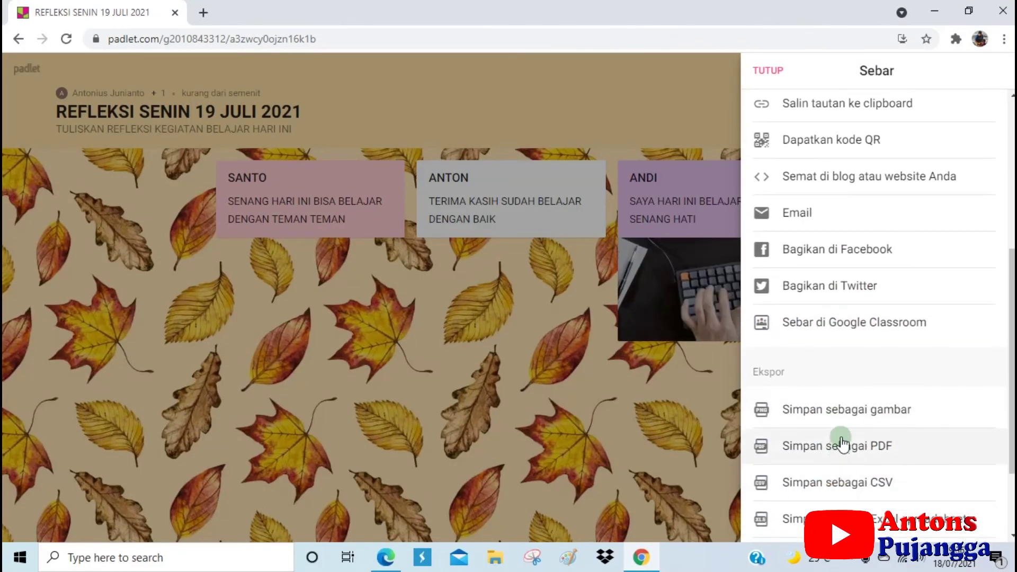
scroll(847, 421, down, 1)
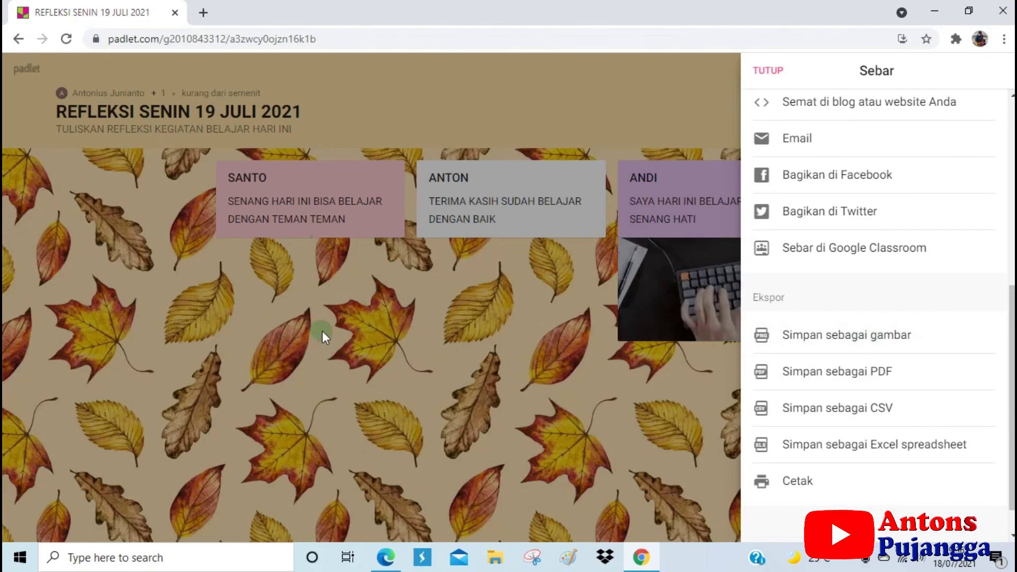
click(410, 372)
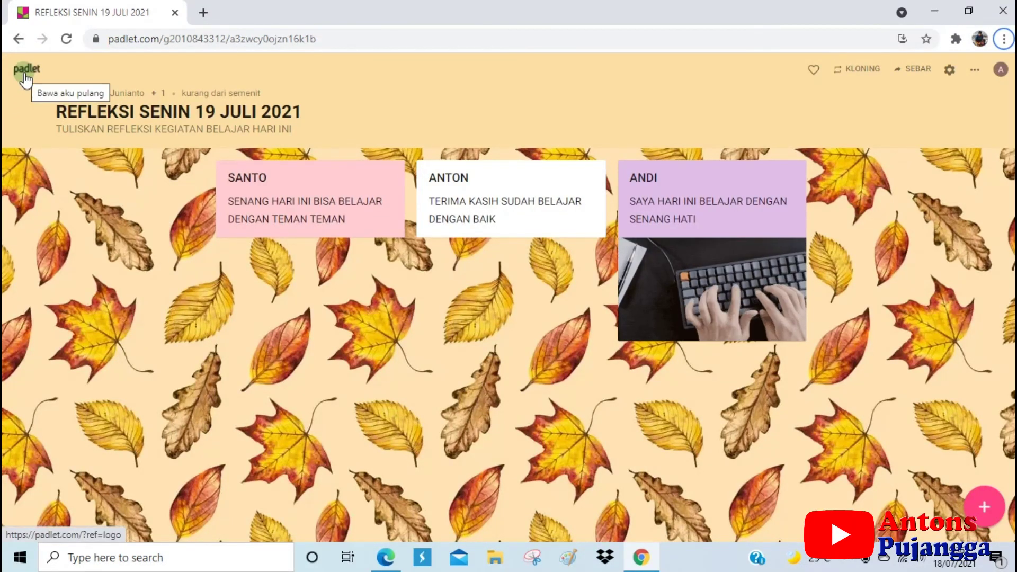
Return to the dashboard and delete the padlet "REFLEKSI SENIN 19 JULI 2021", entering the confirmation code to proceed
click(25, 78)
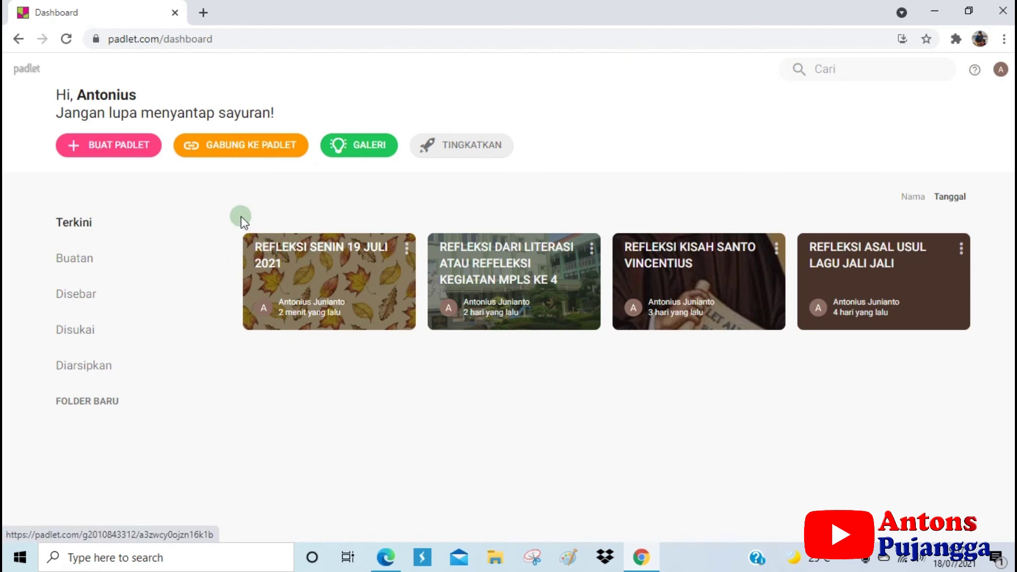
click(407, 249)
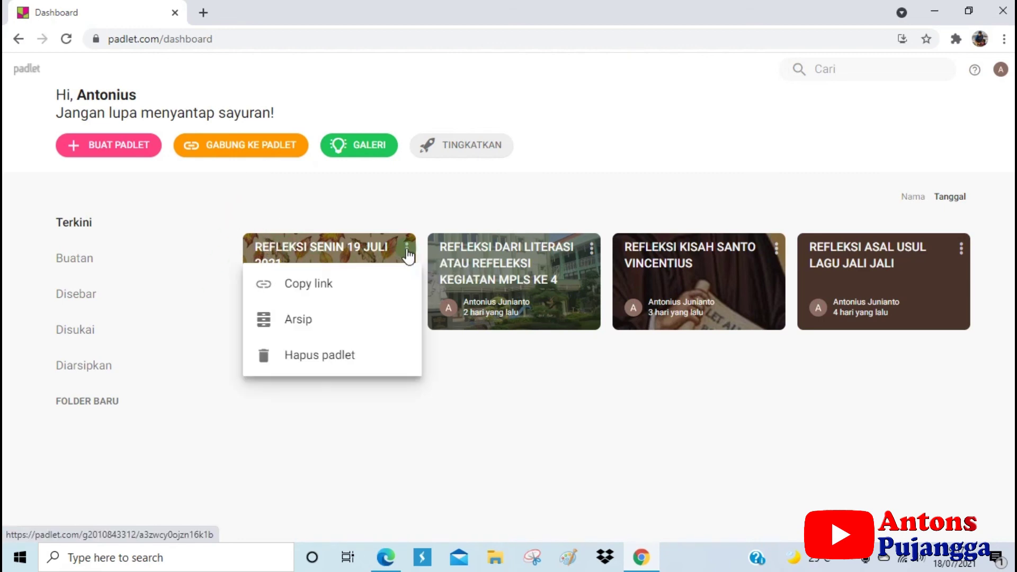
click(309, 361)
click(417, 322)
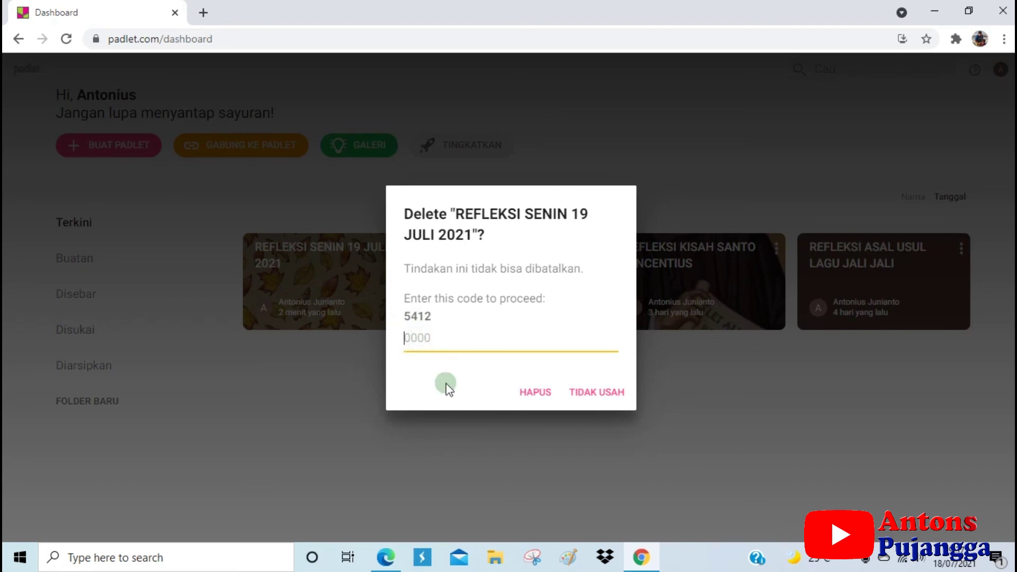
click(533, 393)
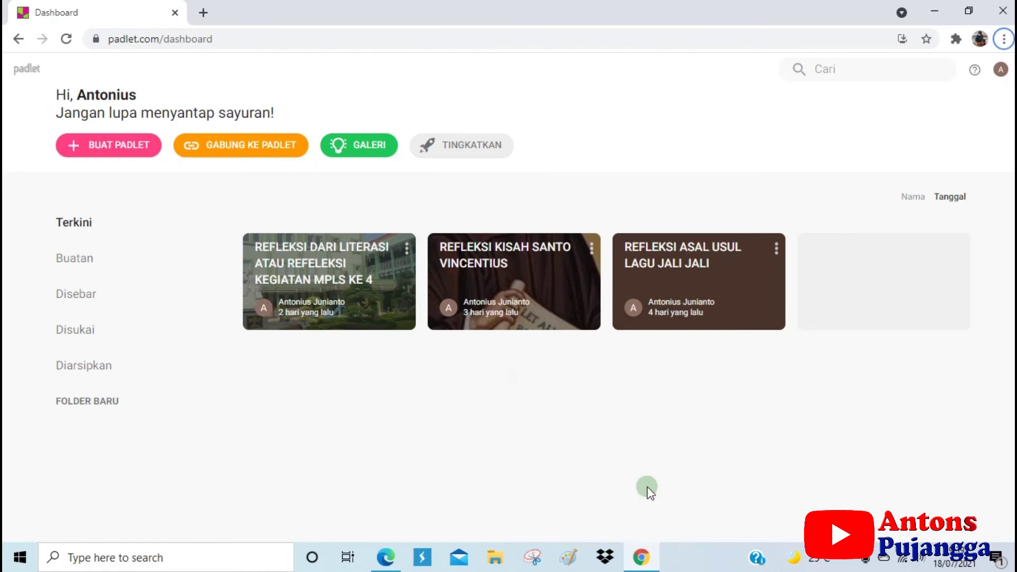